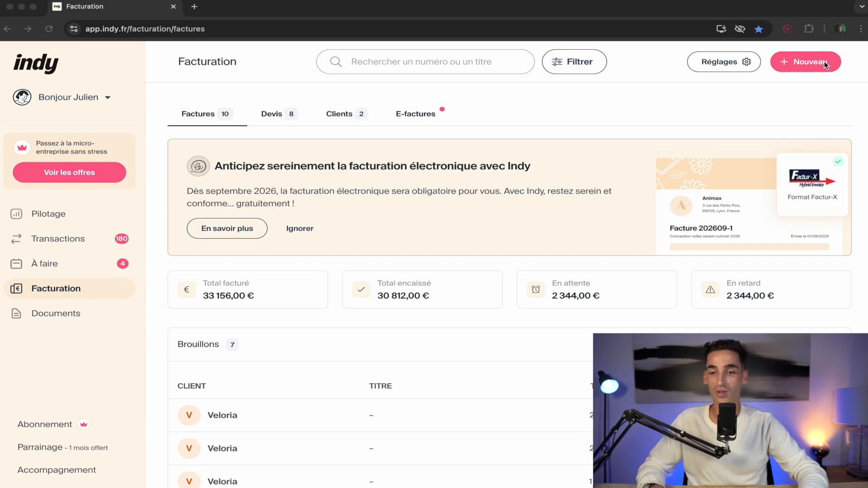
Examine the new client form for both a company and an individual, and close it without saving.
{"action": "left_click", "coordinate": [807, 64]}
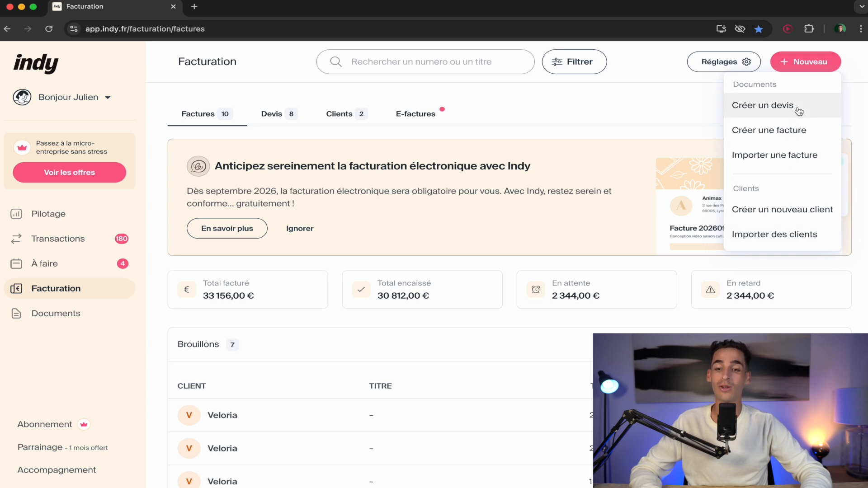
{"action": "left_click", "coordinate": [802, 218]}
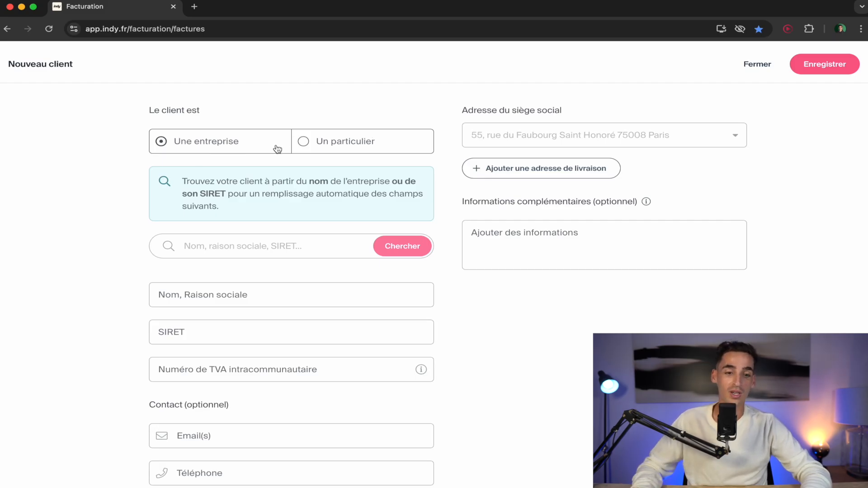
{"action": "scroll", "coordinate": [135, 249], "scroll_direction": "down", "scroll_amount": 1}
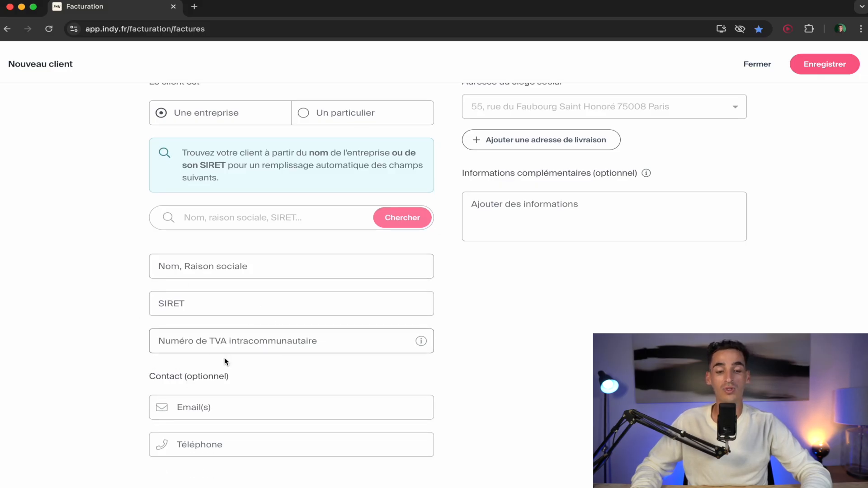
{"action": "scroll", "coordinate": [236, 351], "scroll_direction": "up", "scroll_amount": 1}
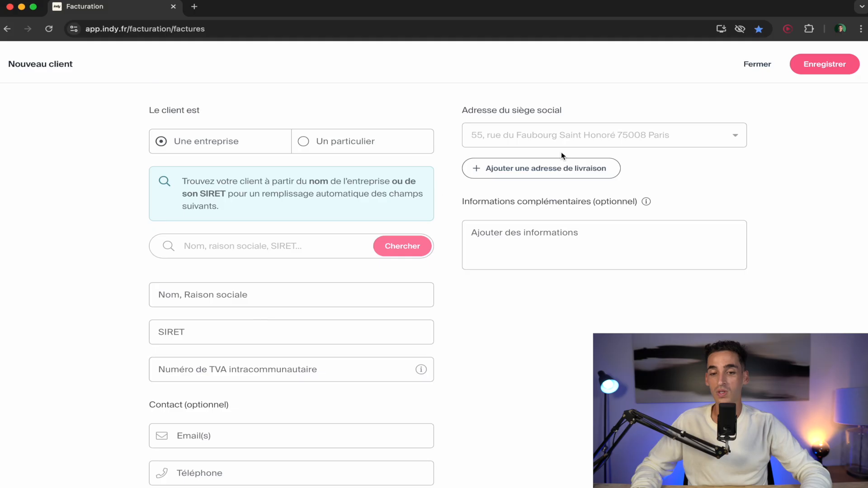
{"action": "left_click", "coordinate": [356, 141]}
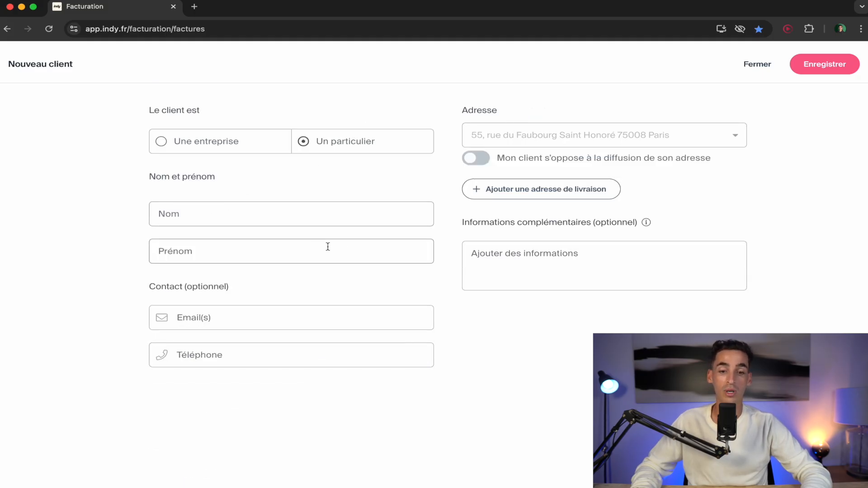
{"action": "left_click", "coordinate": [243, 145]}
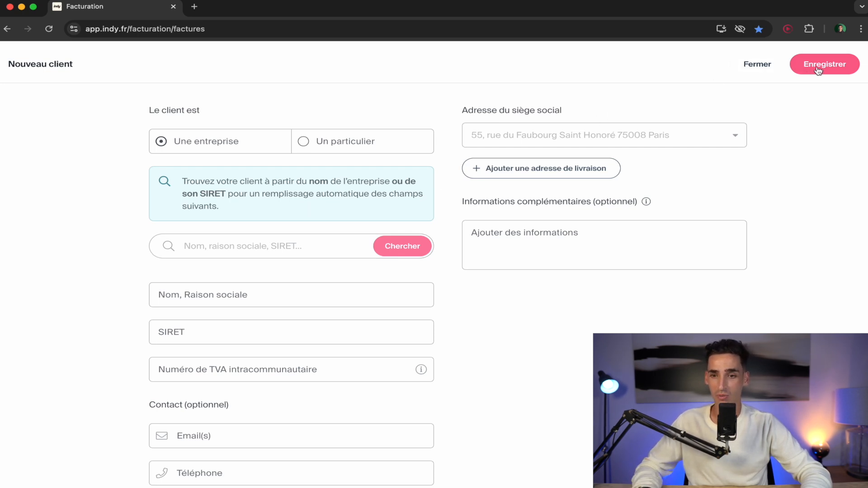
{"action": "left_click", "coordinate": [747, 66]}
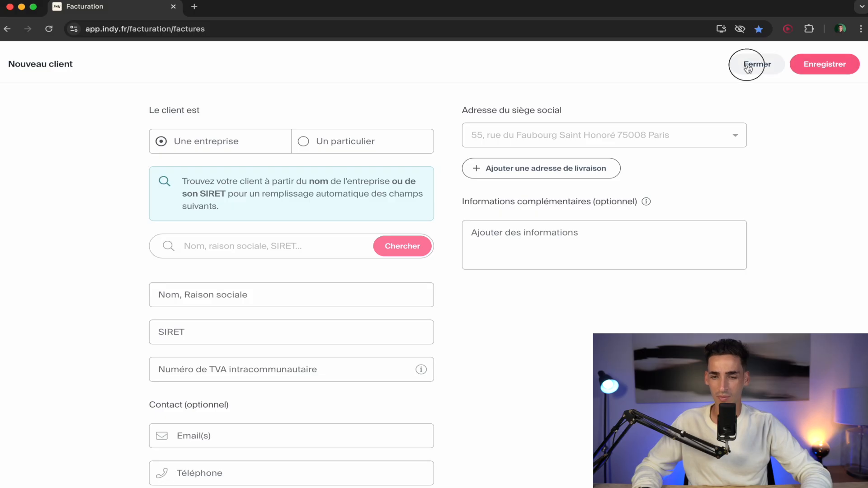
Start a new quote and review its blank preview, including the issuer details.
{"action": "left_click", "coordinate": [807, 62]}
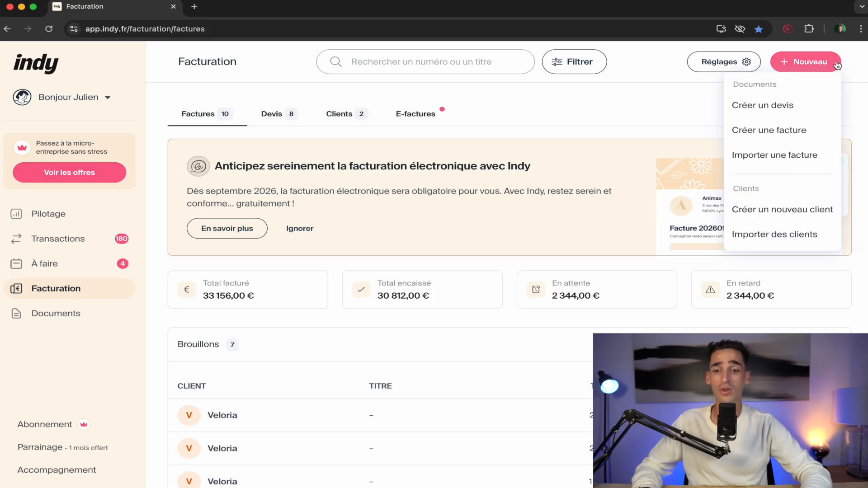
{"action": "left_click", "coordinate": [775, 107]}
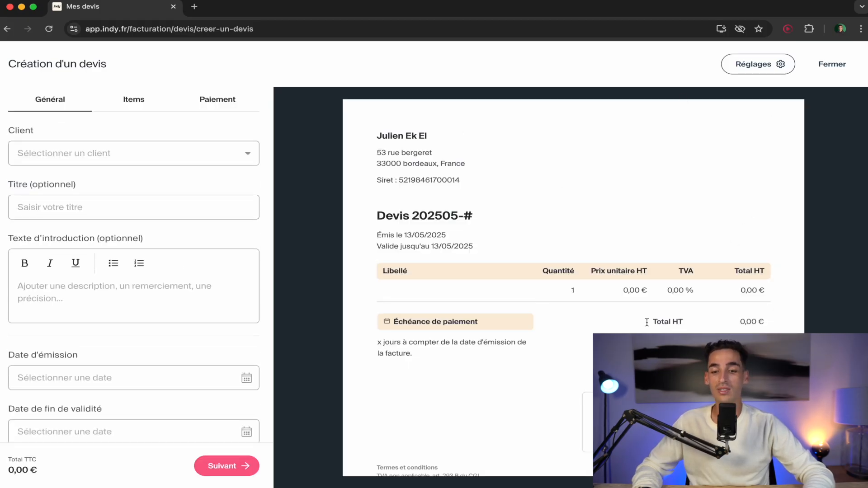
{"action": "scroll", "coordinate": [702, 320], "scroll_direction": "down", "scroll_amount": 5}
{"action": "scroll", "coordinate": [701, 321], "scroll_direction": "up", "scroll_amount": 5}
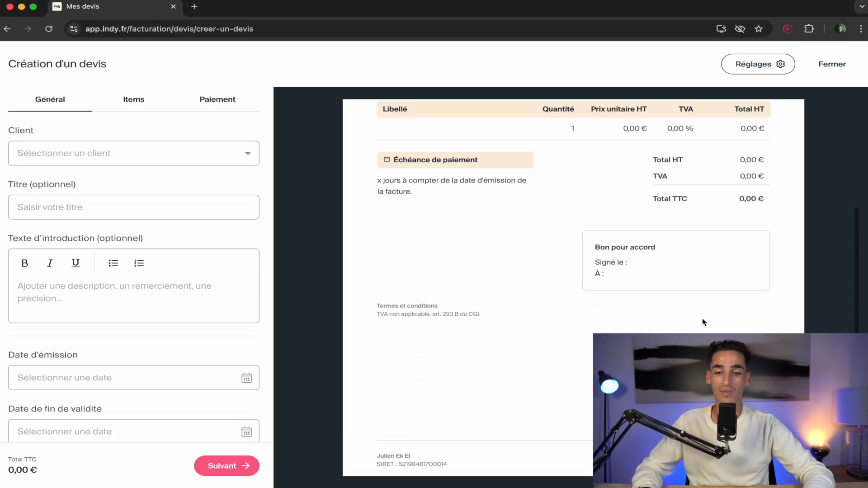
{"action": "left_click_drag", "start_coordinate": [482, 180], "coordinate": [378, 131]}
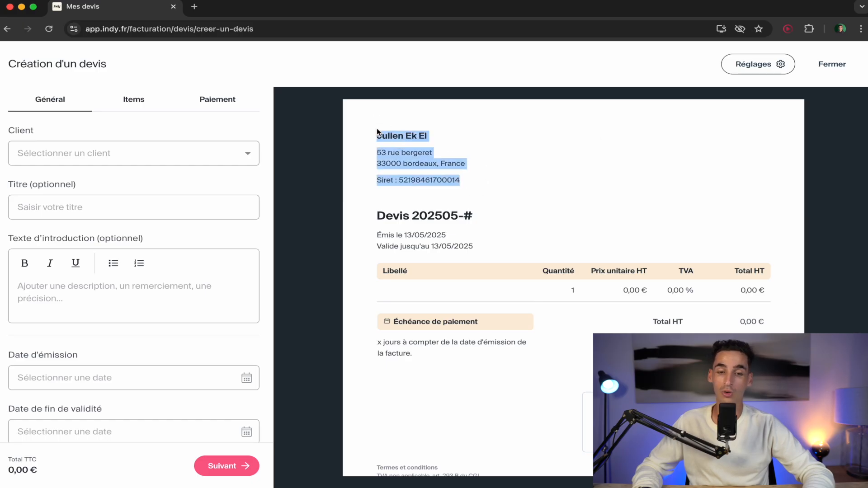
{"action": "left_click", "coordinate": [377, 131]}
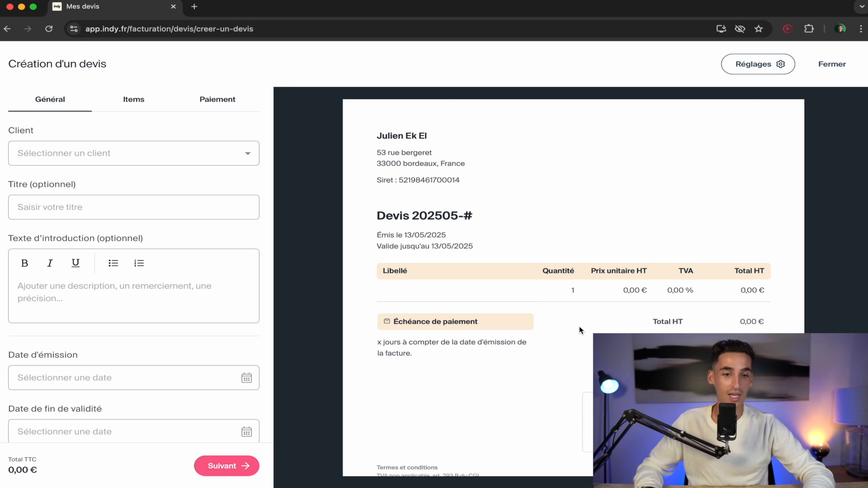
Open the quote's document design settings and try the Compact and Latéral themes in the preview.
{"action": "left_click", "coordinate": [770, 76]}
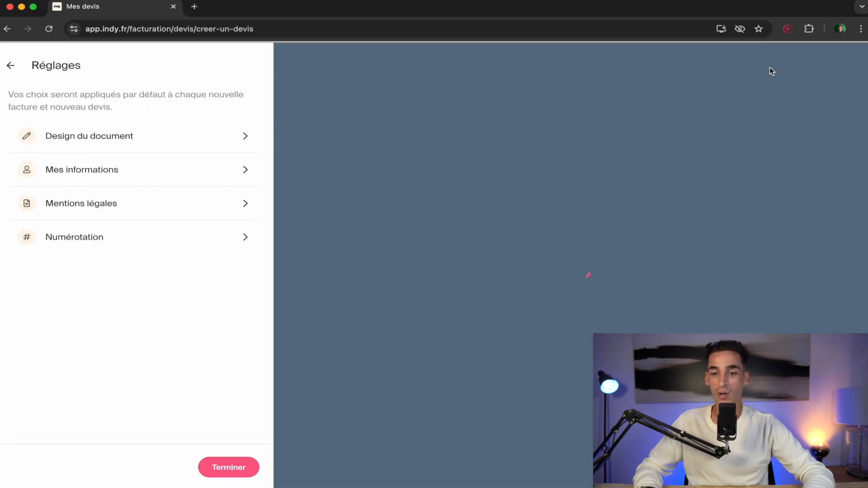
{"action": "left_click", "coordinate": [192, 135]}
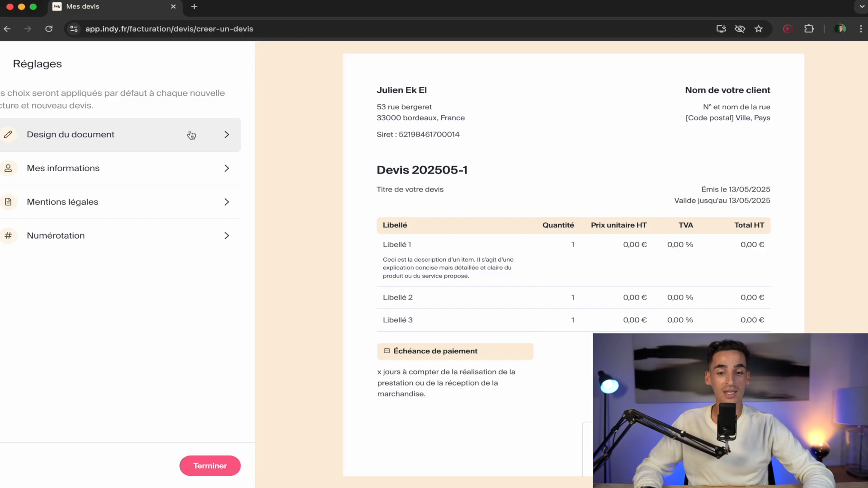
{"action": "left_click", "coordinate": [132, 254]}
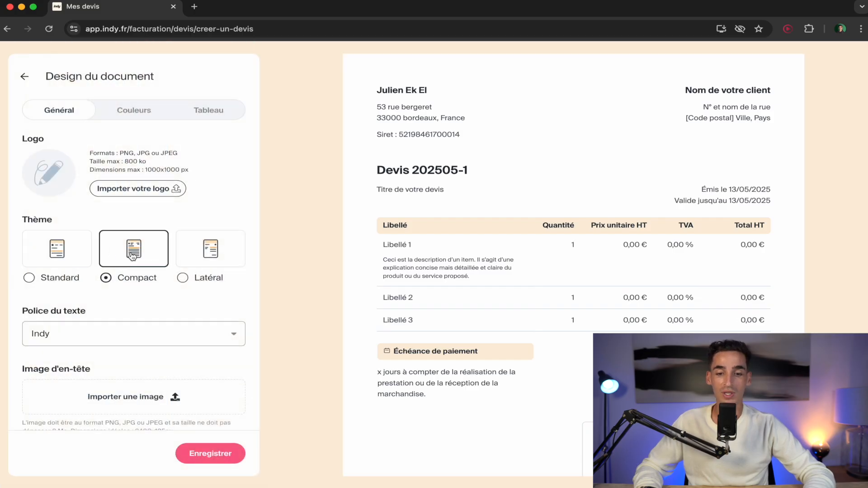
{"action": "left_click", "coordinate": [191, 259]}
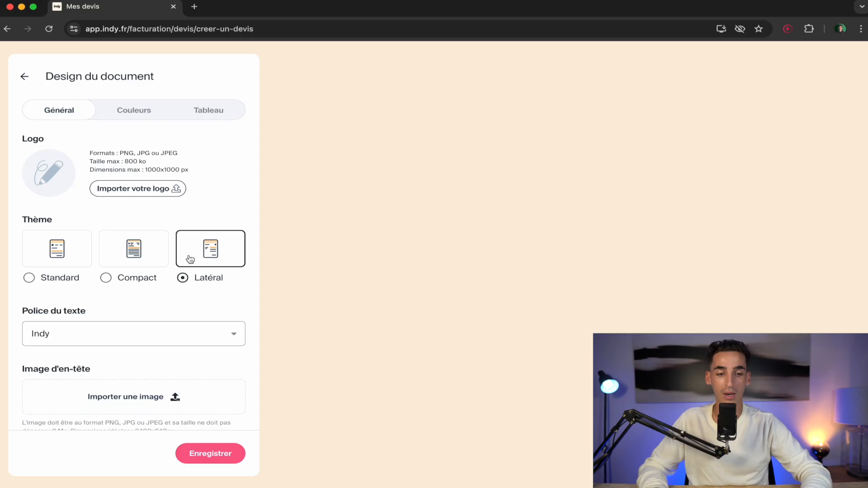
{"action": "scroll", "coordinate": [578, 290], "scroll_direction": "down", "scroll_amount": 3}
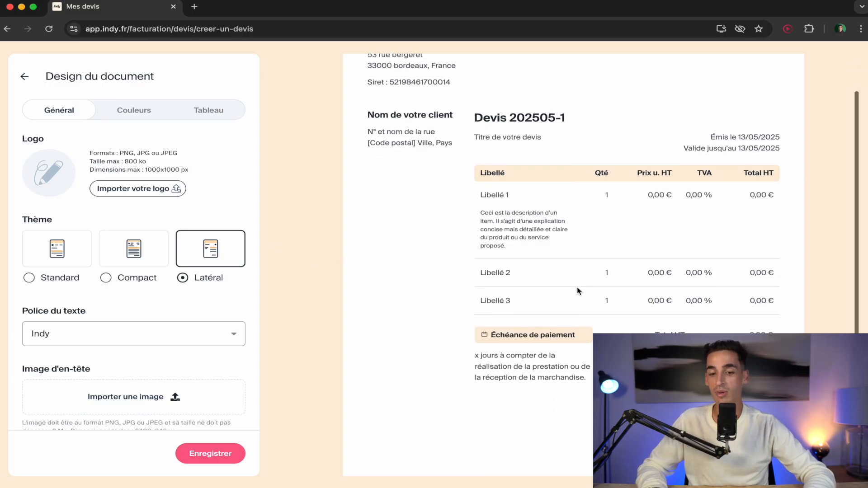
{"action": "scroll", "coordinate": [625, 320], "scroll_direction": "up", "scroll_amount": 3}
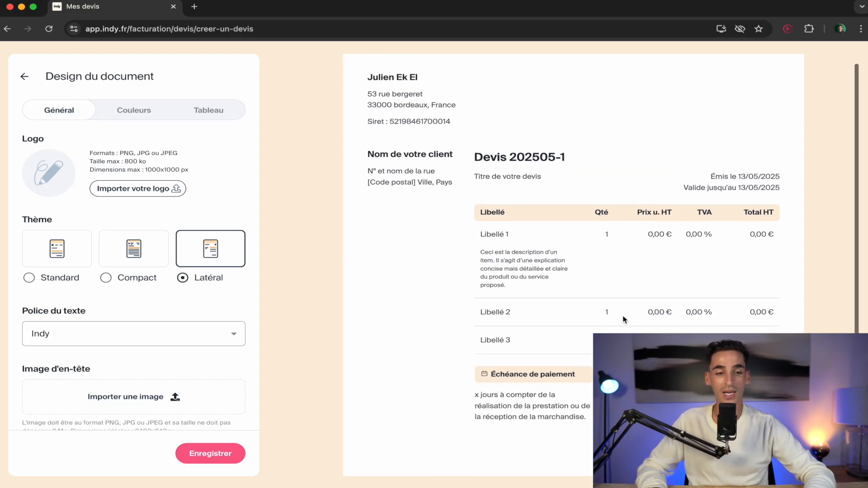
Try blue, green and custom RGB 49, 221, 201 as the document's main colour, and return to the first beige.
{"action": "left_click", "coordinate": [128, 116]}
{"action": "left_click", "coordinate": [158, 164]}
{"action": "left_click", "coordinate": [186, 164]}
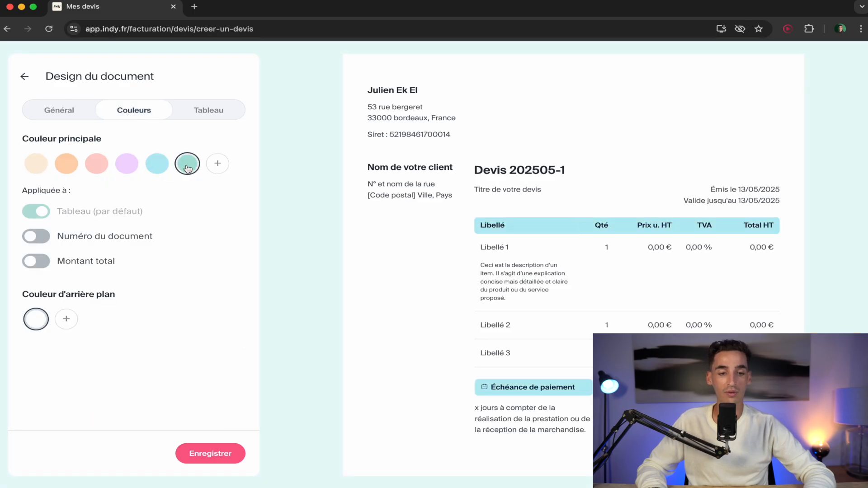
{"action": "left_click", "coordinate": [218, 167]}
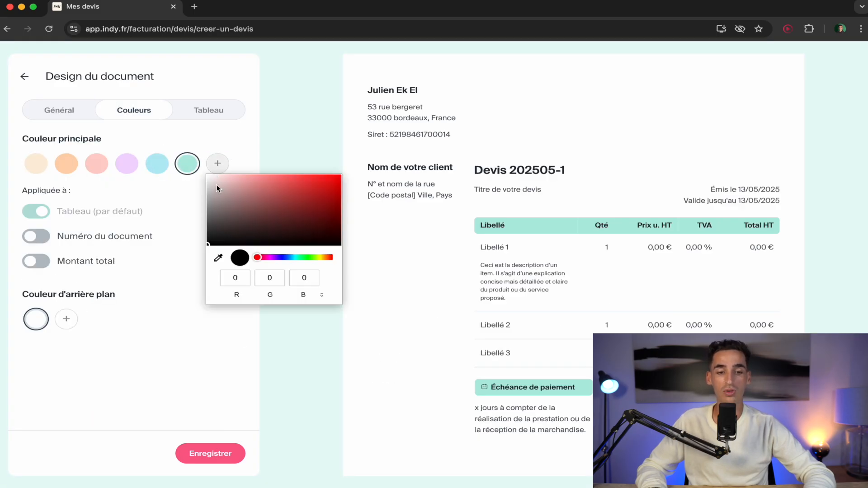
{"action": "left_click", "coordinate": [297, 257]}
{"action": "left_click", "coordinate": [311, 185]}
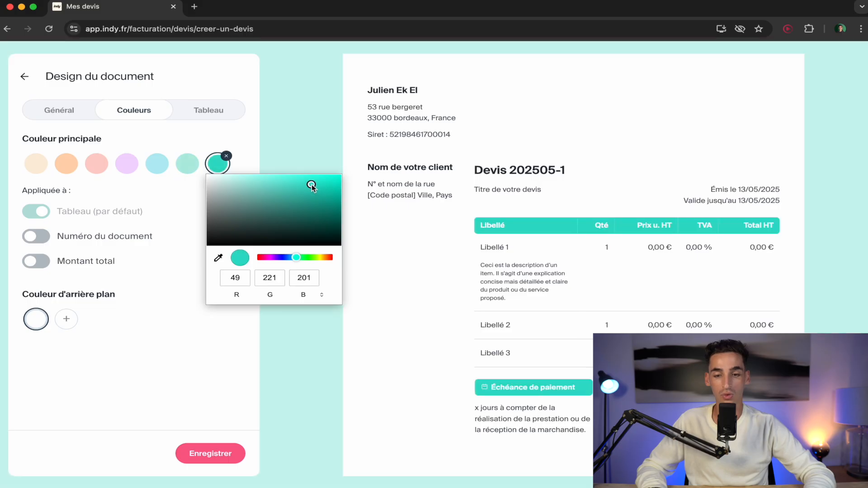
{"action": "left_click", "coordinate": [38, 165]}
Try the Contrasté and Quadrillé table line styles, return to Classique and save the document design.
{"action": "left_click", "coordinate": [199, 113]}
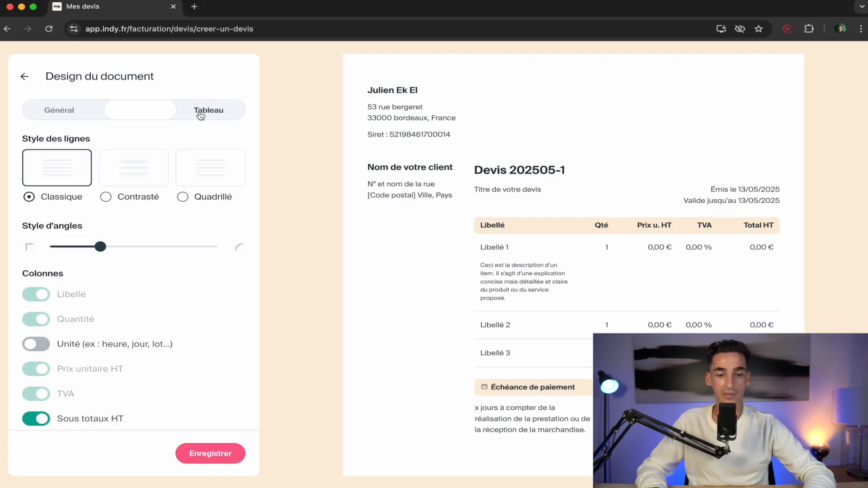
{"action": "left_click", "coordinate": [135, 169]}
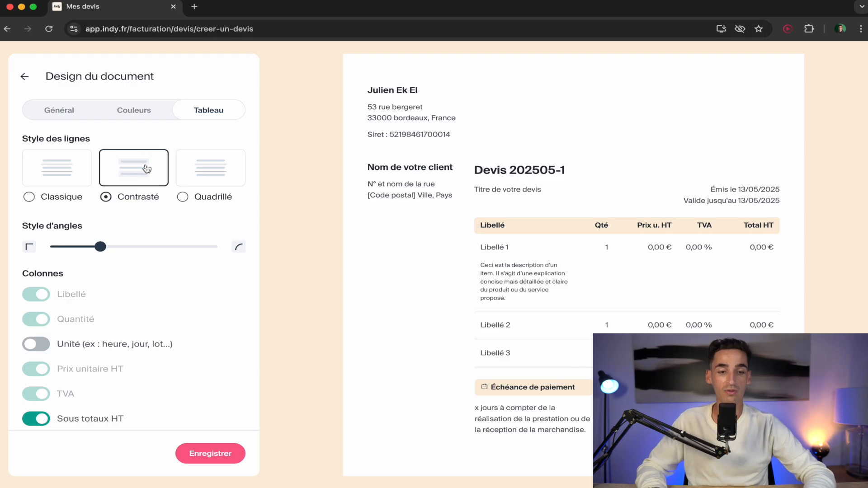
{"action": "left_click", "coordinate": [225, 169]}
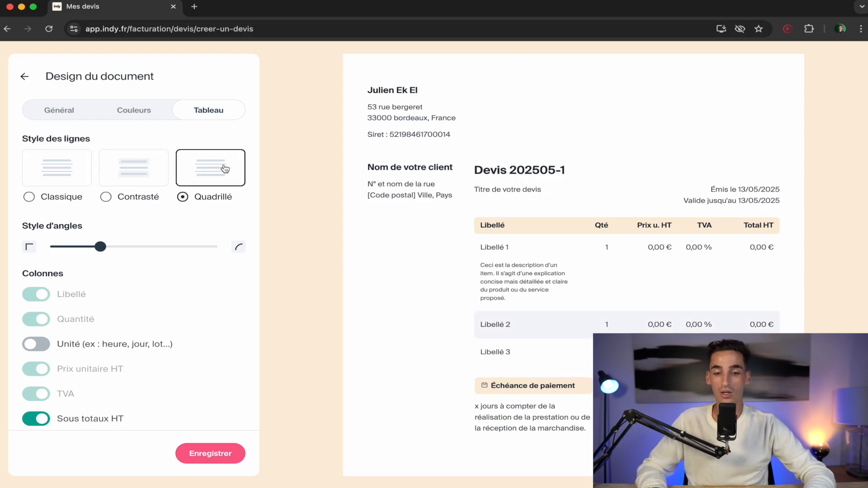
{"action": "left_click", "coordinate": [76, 164]}
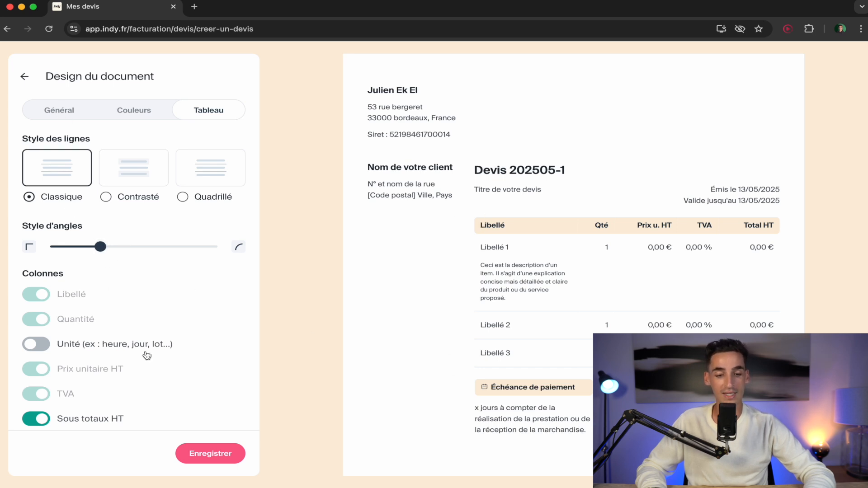
{"action": "left_click", "coordinate": [216, 457]}
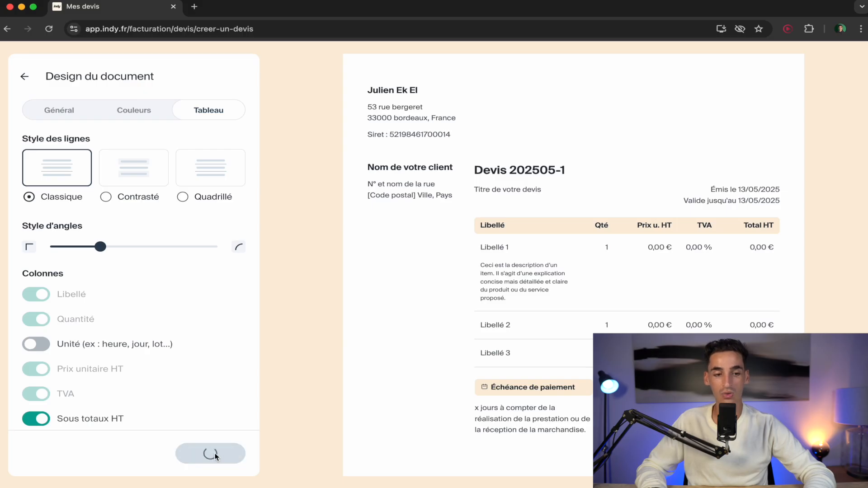
Set the document theme to Standard, save the design and return to the quote.
{"action": "left_click", "coordinate": [171, 135]}
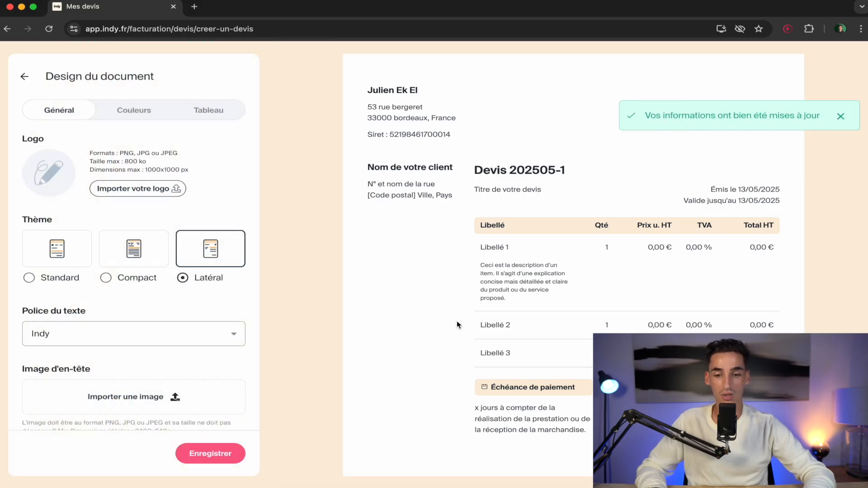
{"action": "left_click", "coordinate": [54, 261]}
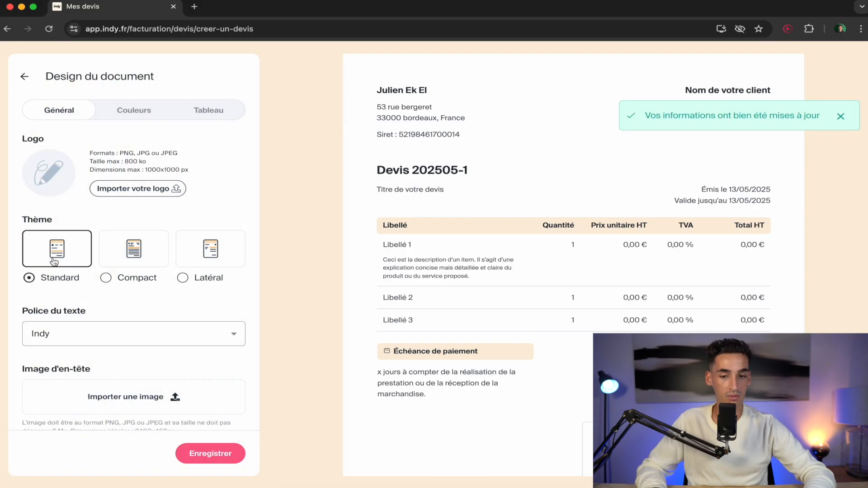
{"action": "left_click", "coordinate": [203, 453]}
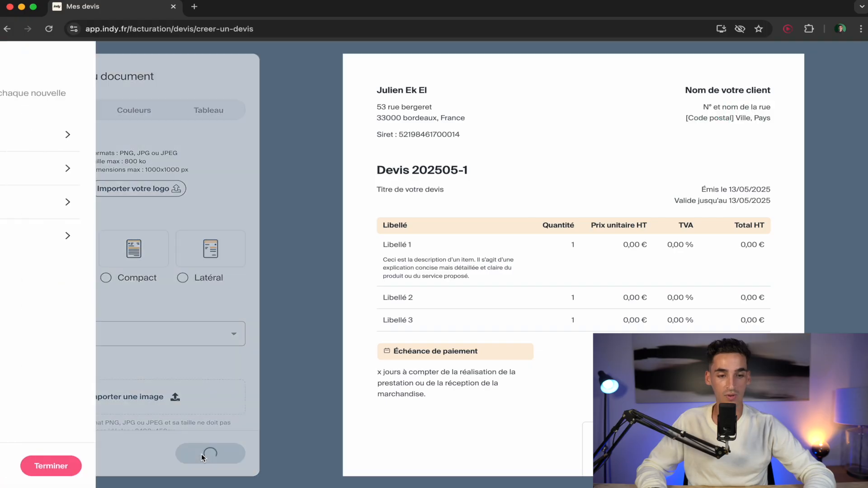
{"action": "left_click", "coordinate": [216, 465]}
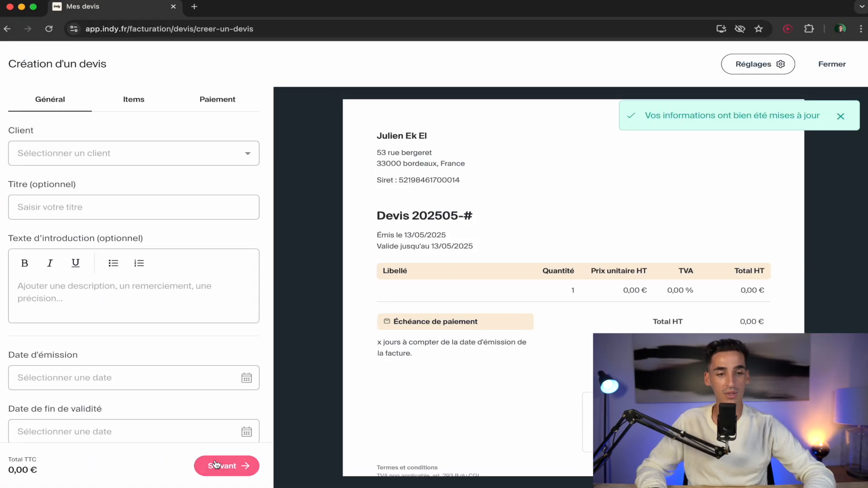
Select Veloria as the client of the quote.
{"action": "left_click", "coordinate": [176, 150]}
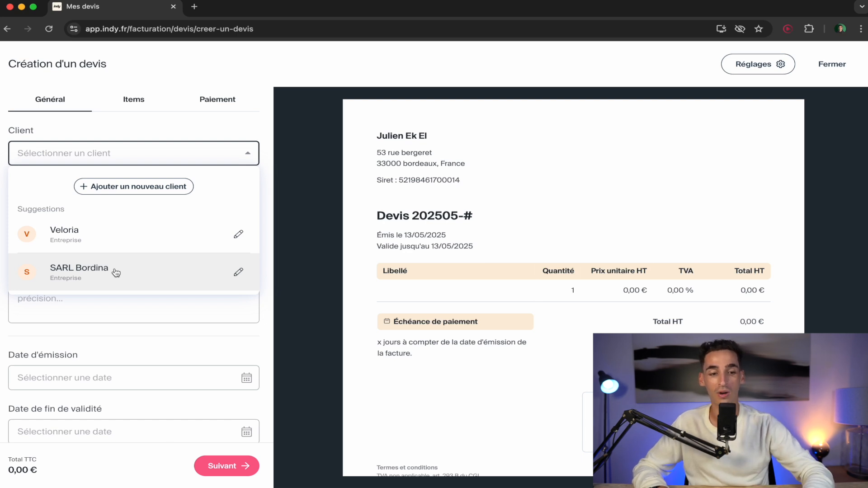
{"action": "left_click", "coordinate": [125, 250]}
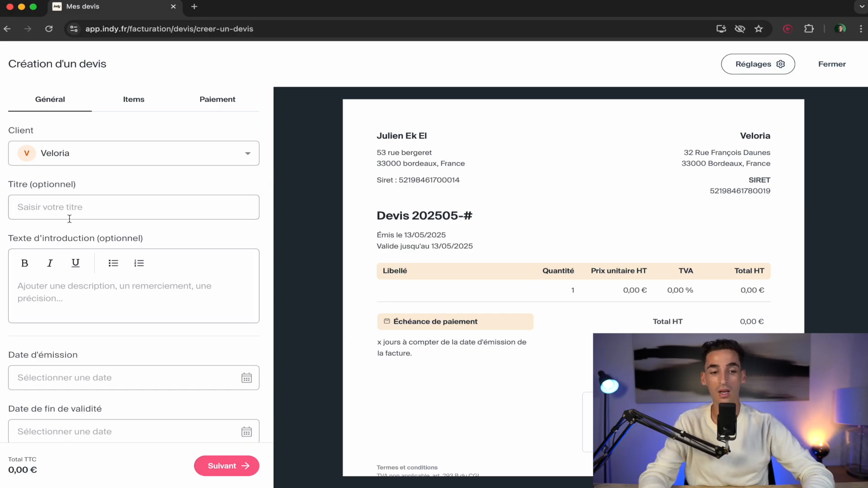
Try placeholder text on the quote, with "hhhhh" as its title and "kkkkkk" as its introduction.
{"action": "left_click", "coordinate": [85, 204]}
{"action": "type", "text": "hhhh"}
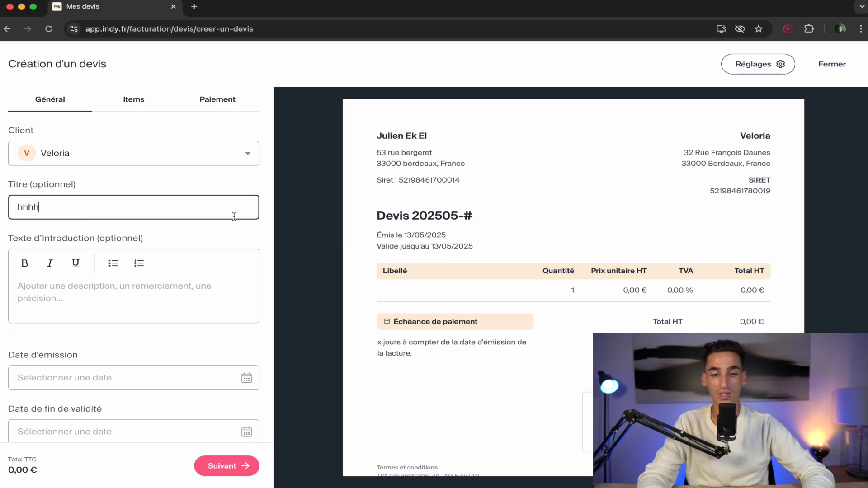
{"action": "type", "text": "h"}
{"action": "left_click", "coordinate": [44, 300]}
{"action": "type", "text": "kkkkkk"}
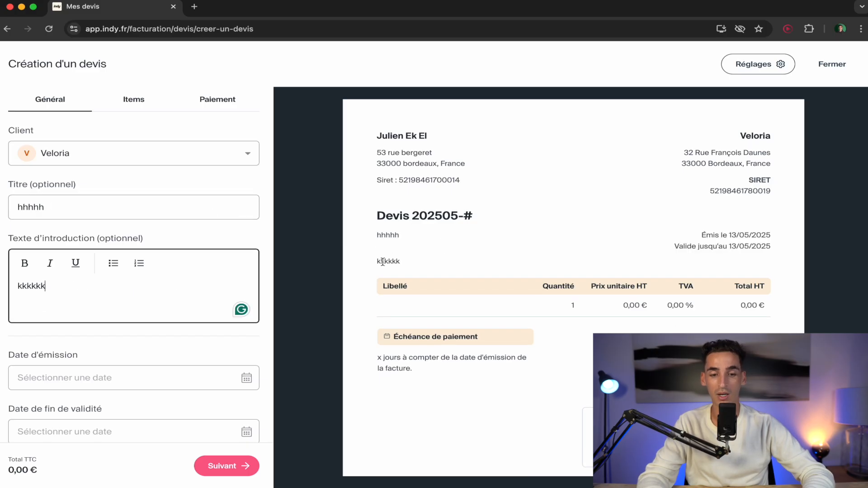
Clear the placeholder text from the quote's title and introduction.
{"action": "left_click", "coordinate": [62, 205]}
{"action": "key", "text": "BackSpace"}
{"action": "key", "text": "BackSpace"}
{"action": "key", "text": "BackSpace"}
{"action": "key", "text": "BackSpace"}
{"action": "key", "text": "BackSpace"}
{"action": "left_click", "coordinate": [64, 286]}
{"action": "key", "text": "BackSpace"}
{"action": "key", "text": "BackSpace"}
{"action": "key", "text": "BackSpace"}
{"action": "key", "text": "BackSpace"}
{"action": "key", "text": "BackSpace"}
{"action": "key", "text": "BackSpace"}
{"action": "scroll", "coordinate": [138, 346], "scroll_direction": "down", "scroll_amount": 1}
{"action": "scroll", "coordinate": [139, 346], "scroll_direction": "down", "scroll_amount": 1}
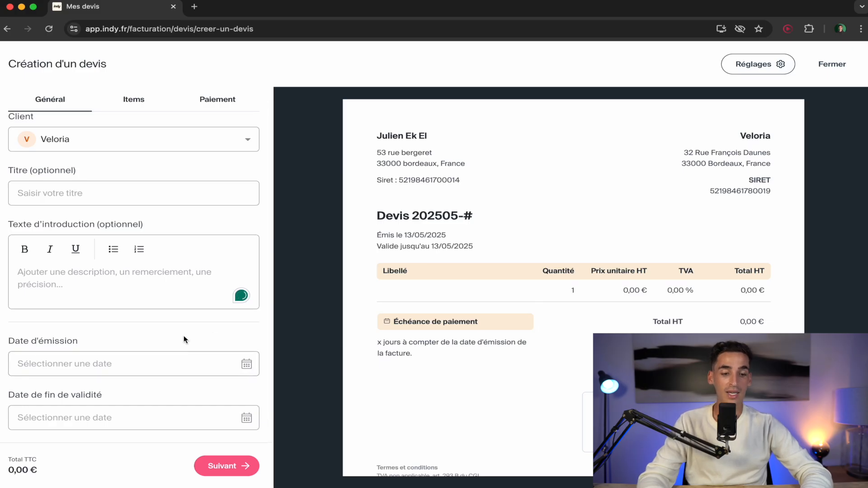
Set the quote's issue date to 13/05/2025 and its validity end date to 13/06/2025.
{"action": "left_click", "coordinate": [138, 375]}
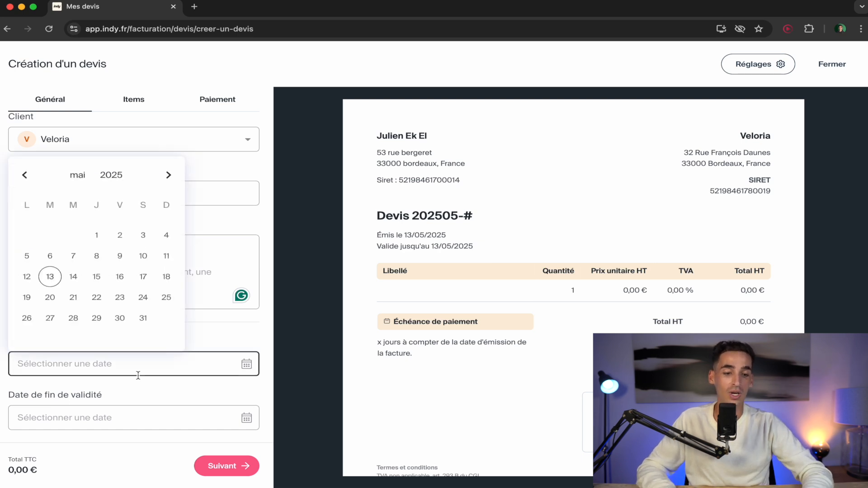
{"action": "left_click", "coordinate": [49, 277]}
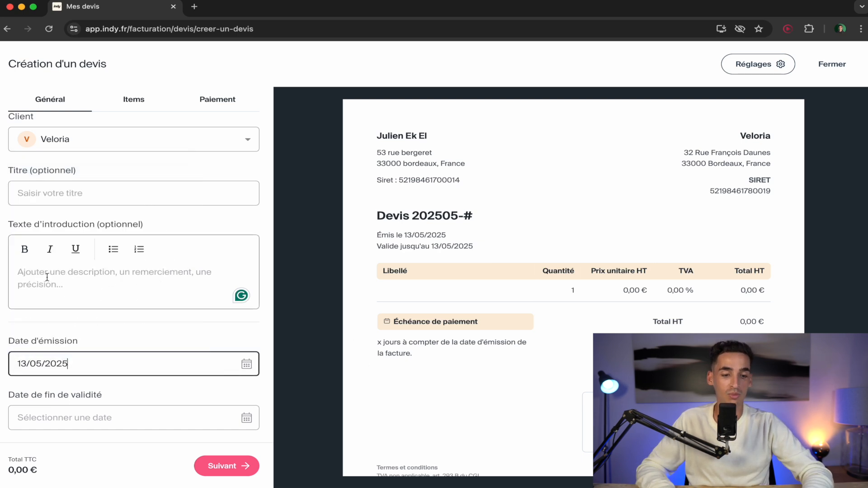
{"action": "left_click", "coordinate": [109, 418]}
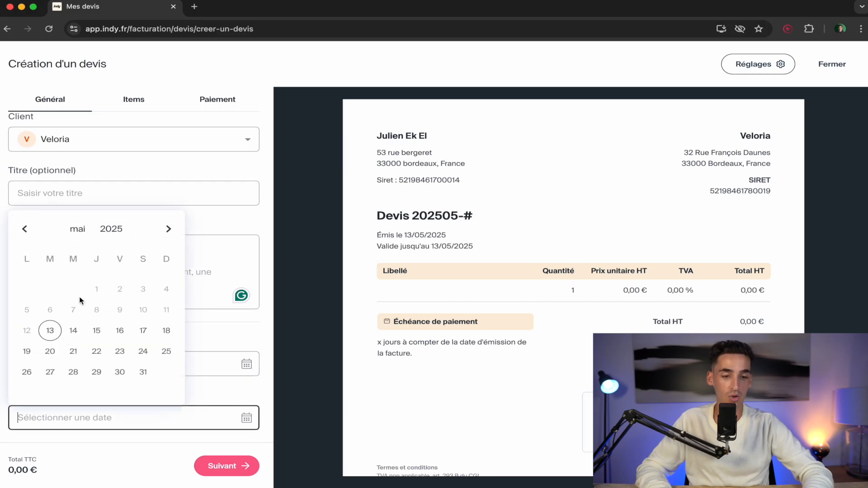
{"action": "left_click", "coordinate": [166, 228]}
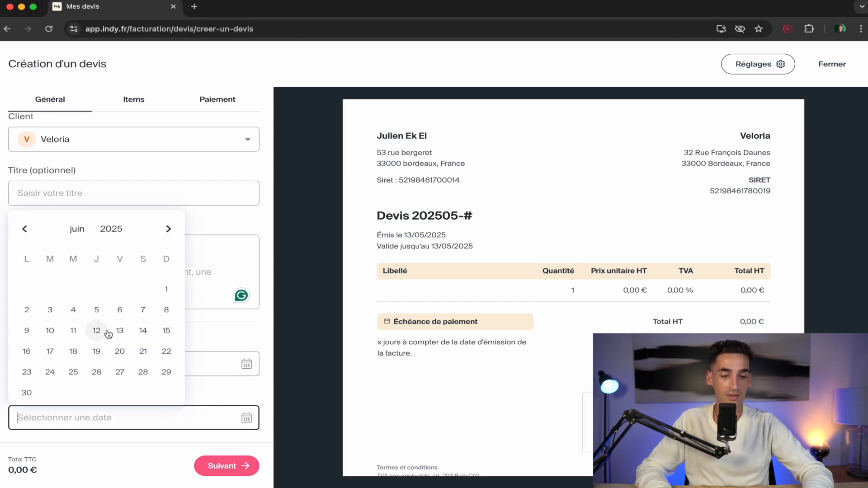
{"action": "left_click", "coordinate": [121, 331]}
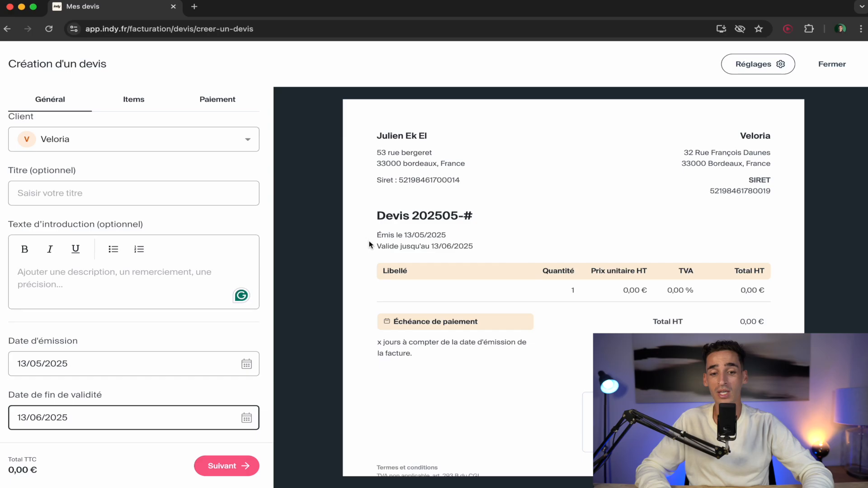
{"action": "left_click_drag", "start_coordinate": [377, 238], "coordinate": [452, 239]}
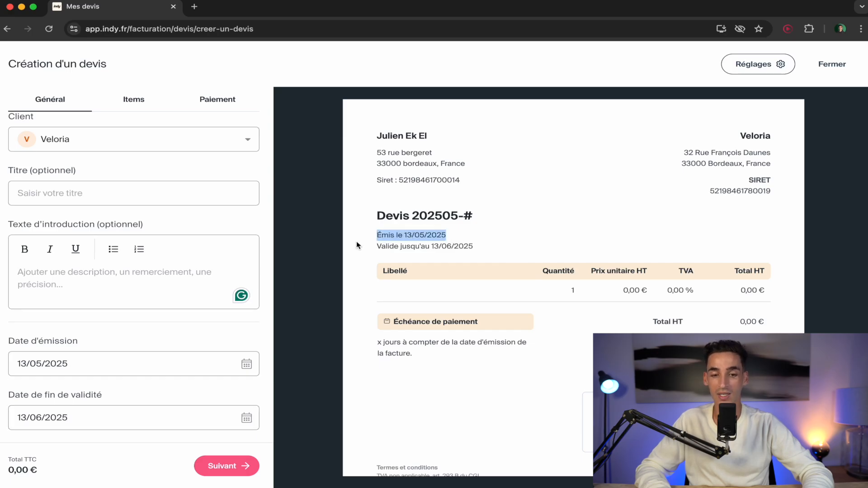
{"action": "left_click", "coordinate": [526, 234]}
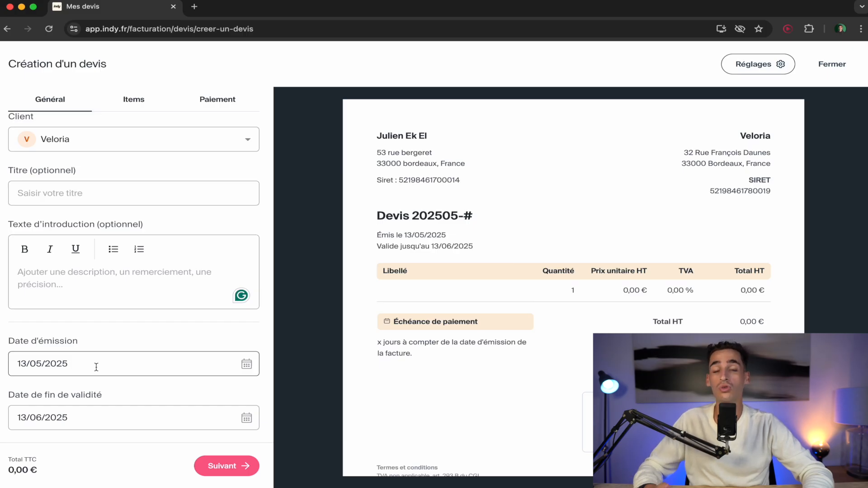
Name the quote's first item "Création d'un site web e-commerce" and set its nature to Prestation de service.
{"action": "left_click", "coordinate": [214, 469]}
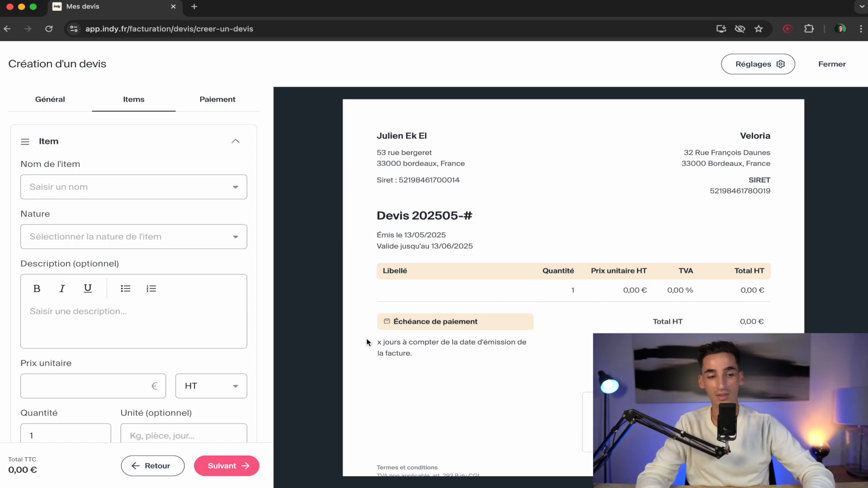
{"action": "left_click", "coordinate": [75, 186]}
{"action": "type", "text": "Création "}
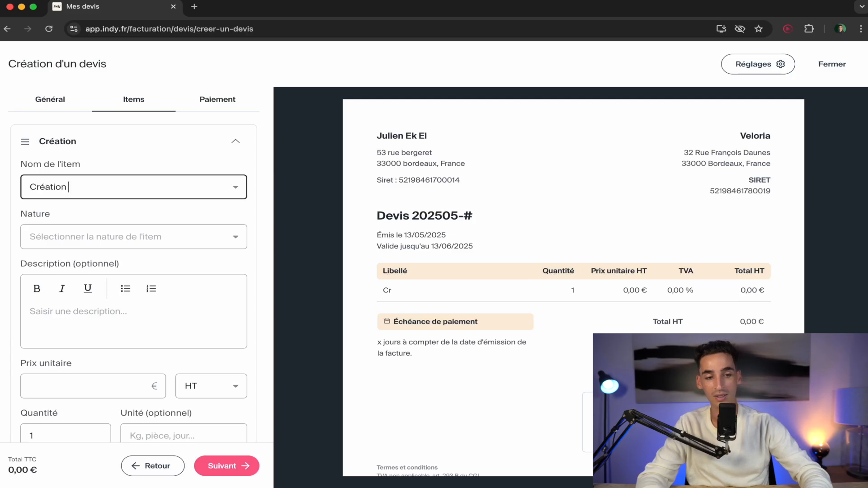
{"action": "type", "text": "d'un site web e-"}
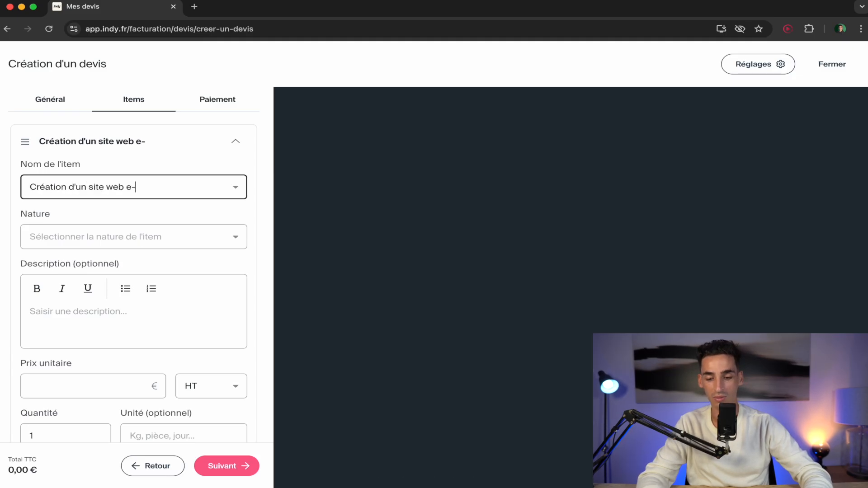
{"action": "type", "text": "commerce"}
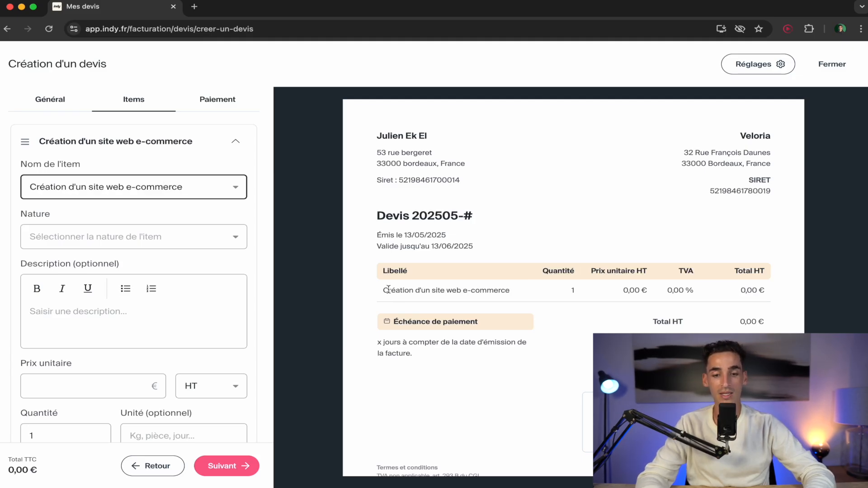
{"action": "left_click", "coordinate": [158, 235]}
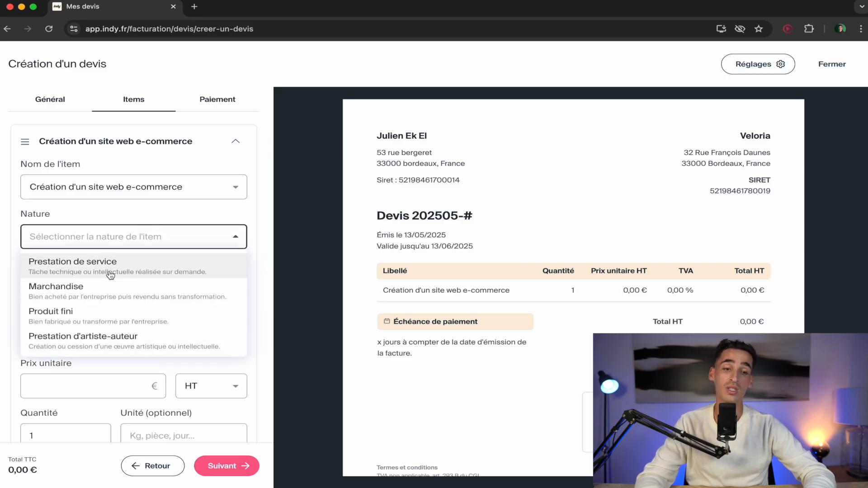
{"action": "left_click", "coordinate": [110, 275]}
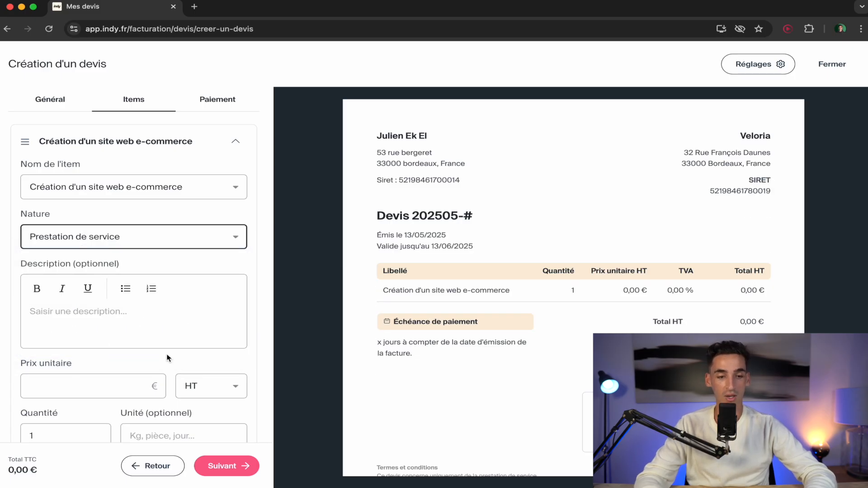
Describe the website item on four lines: "Achat de nom de domaine", "Achat hébergeur", "Créations des pages" and "Créations des articles".
{"action": "left_click", "coordinate": [96, 334]}
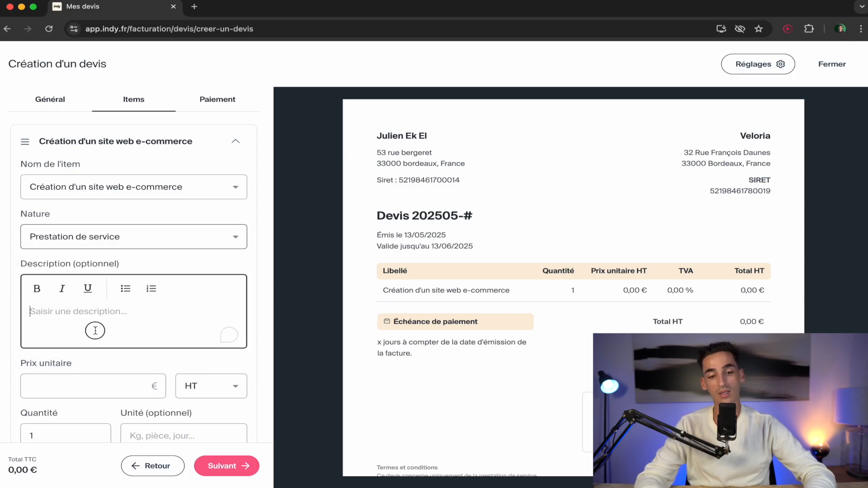
{"action": "type", "text": "Achat de"}
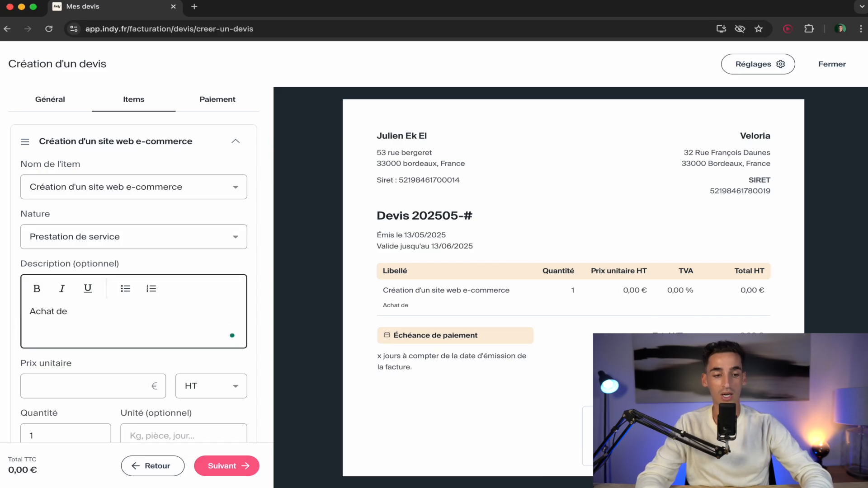
{"action": "type", "text": " nom ee domaine"}
{"action": "key", "text": "Return"}
{"action": "type", "text": "Achat herbergeur"}
{"action": "key", "text": "Return"}
{"action": "type", "text": "Créa"}
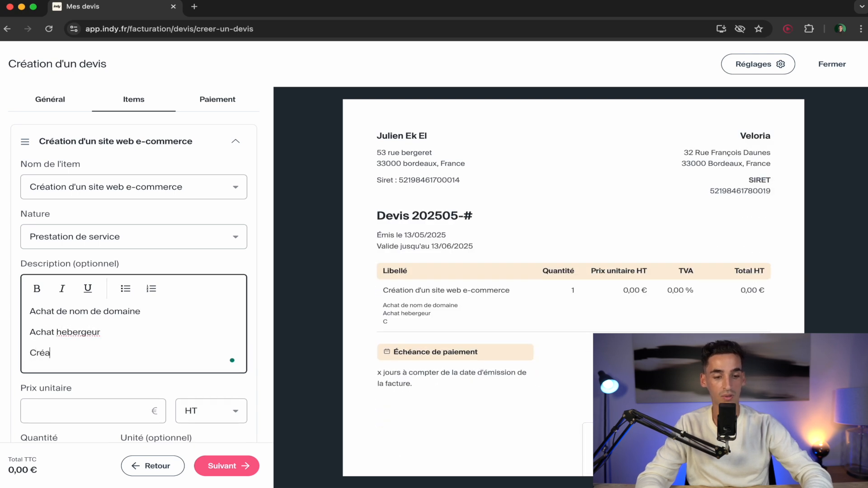
{"action": "type", "text": "tions des pages"}
{"action": "key", "text": "Return"}
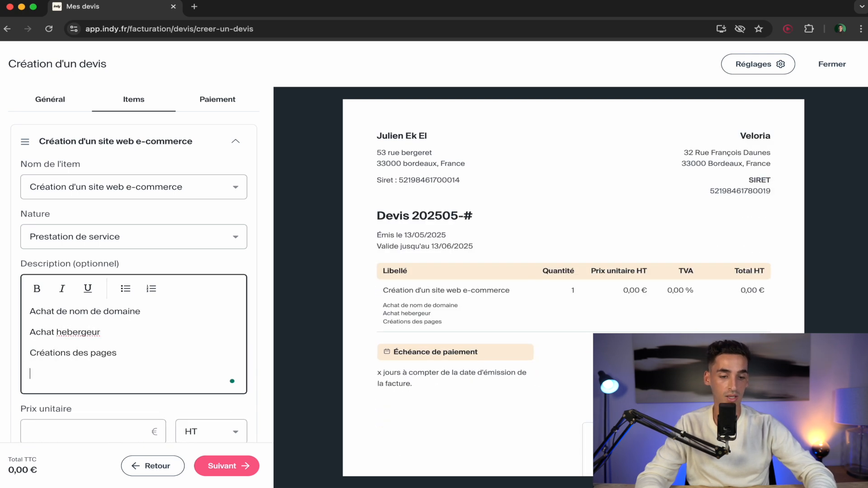
{"action": "type", "text": "Créations des articles"}
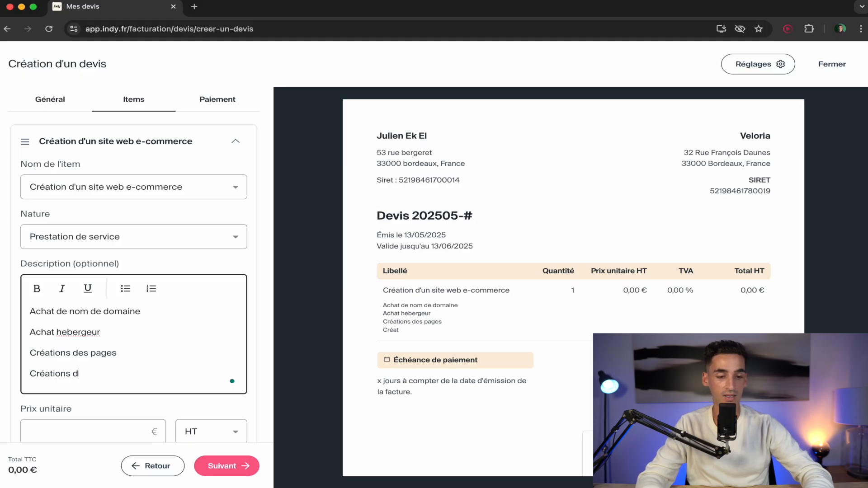
{"action": "right_click", "coordinate": [80, 331]}
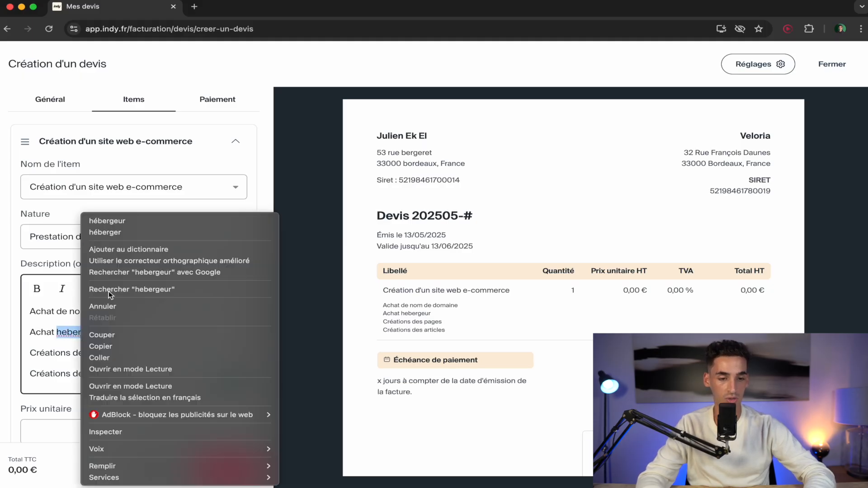
{"action": "left_click", "coordinate": [116, 221]}
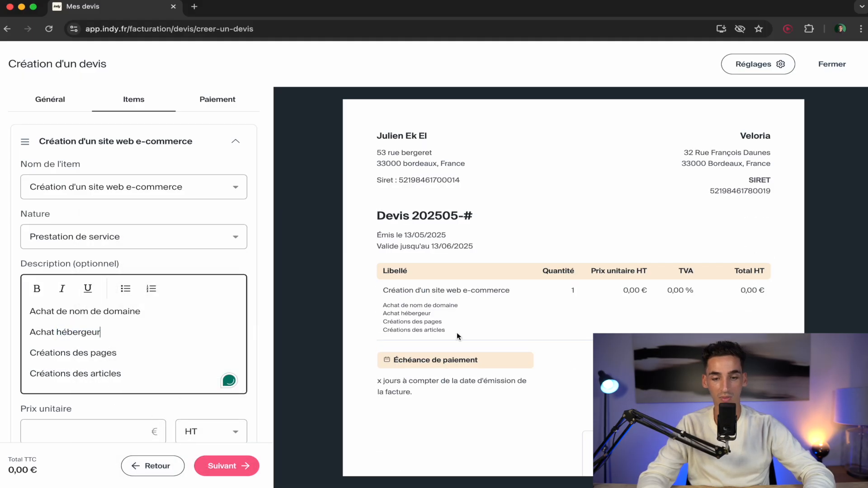
Turn the four description lines of the website item into a bulleted list.
{"action": "left_click", "coordinate": [31, 312]}
{"action": "type", "text": "-"}
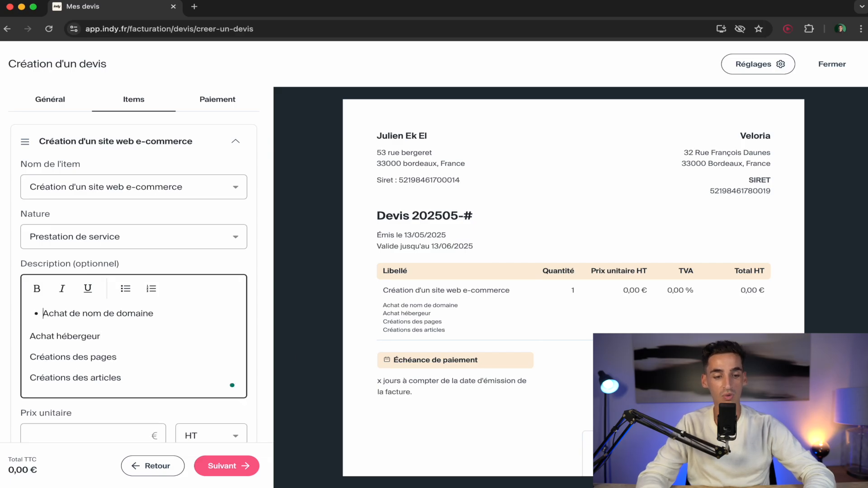
{"action": "left_click", "coordinate": [30, 333]}
{"action": "type", "text": "-"}
{"action": "left_click", "coordinate": [31, 352]}
{"action": "type", "text": "-"}
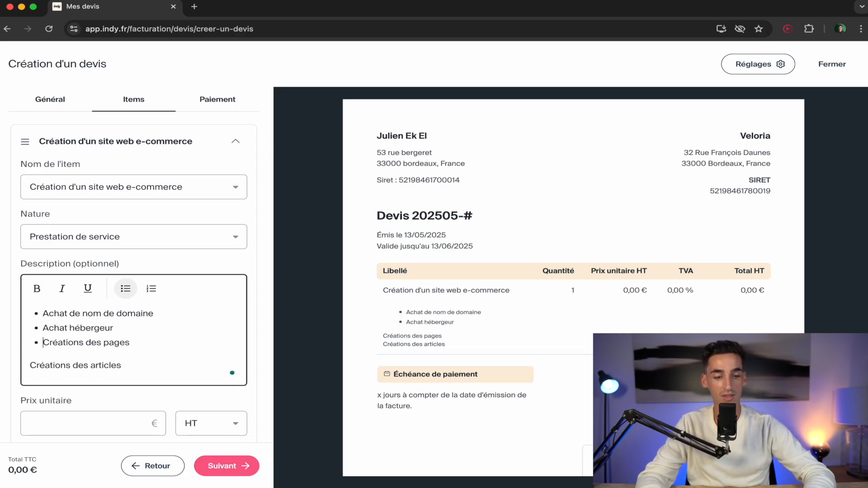
{"action": "left_click", "coordinate": [30, 362]}
{"action": "type", "text": "-"}
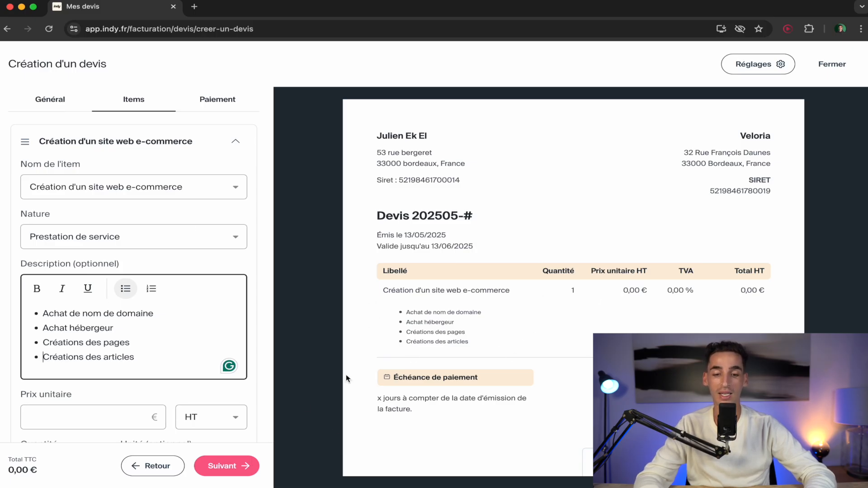
Set the website item's unit price to 1750 €.
{"action": "scroll", "coordinate": [498, 402], "scroll_direction": "down", "scroll_amount": 1}
{"action": "scroll", "coordinate": [213, 316], "scroll_direction": "down", "scroll_amount": 3}
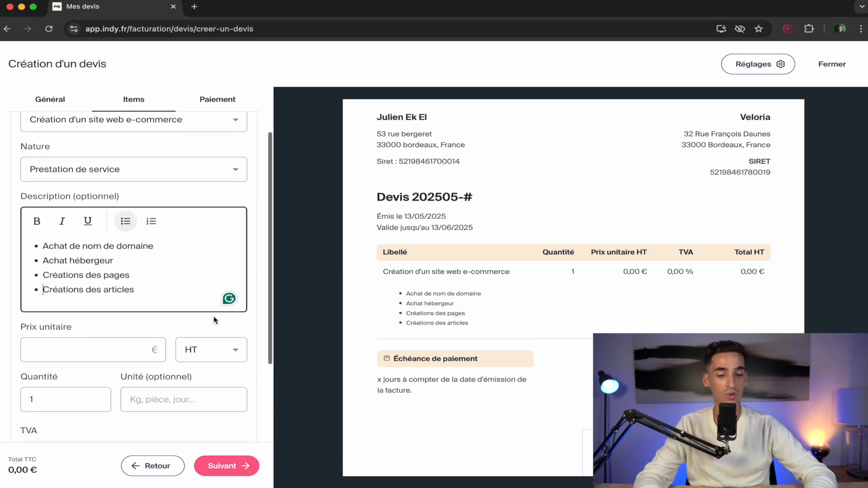
{"action": "left_click", "coordinate": [75, 352]}
{"action": "type", "text": "1750"}
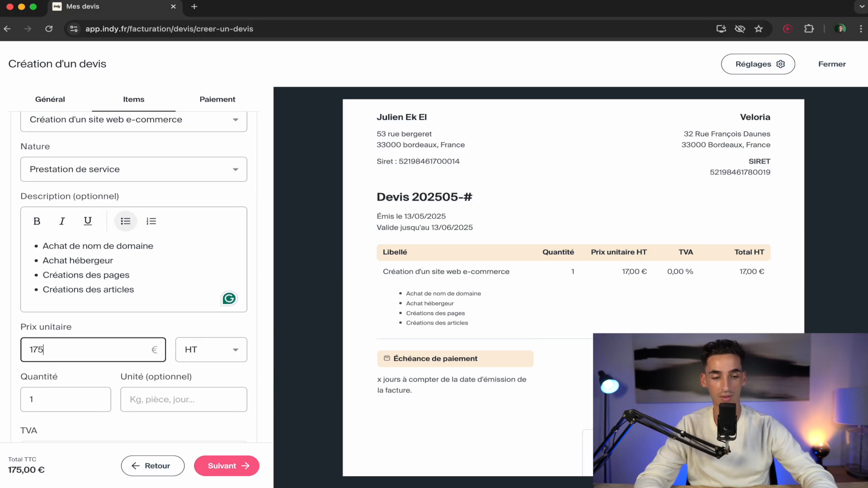
{"action": "left_click", "coordinate": [159, 323]}
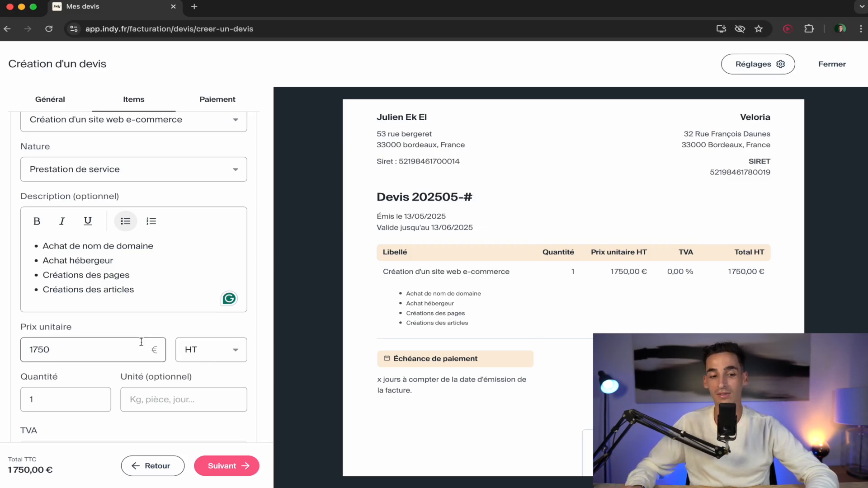
Add a second item to the quote, searching for "Logo" and picking the first saved "2 logos" item at 140,00 € HT.
{"action": "scroll", "coordinate": [149, 352], "scroll_direction": "down", "scroll_amount": 3}
{"action": "left_click", "coordinate": [133, 418]}
{"action": "scroll", "coordinate": [184, 238], "scroll_direction": "up", "scroll_amount": 3}
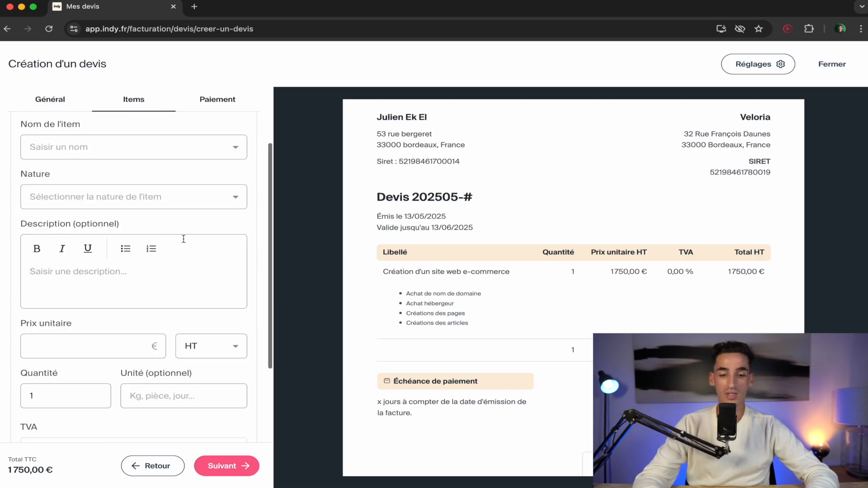
{"action": "scroll", "coordinate": [113, 235], "scroll_direction": "up", "scroll_amount": 1}
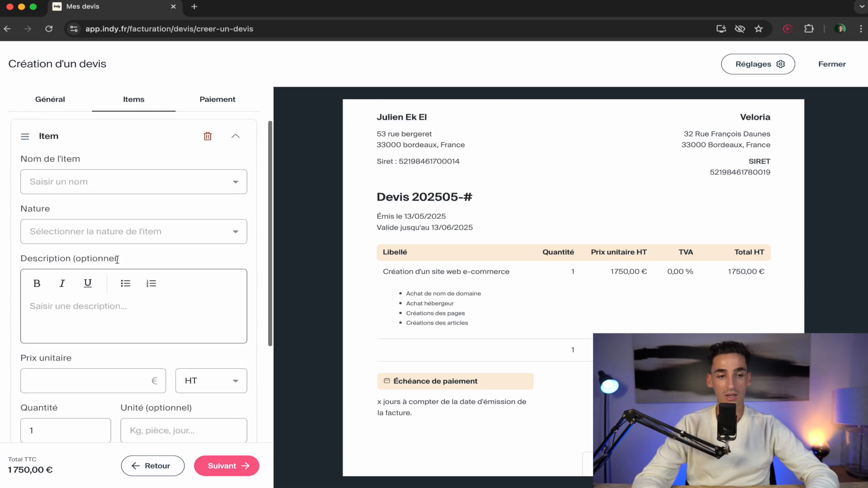
{"action": "left_click", "coordinate": [77, 192]}
{"action": "type", "text": "Logo"}
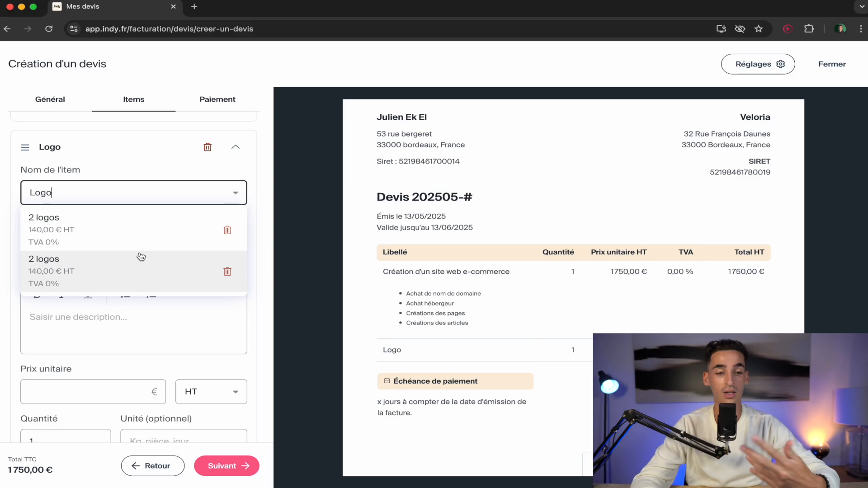
{"action": "left_click", "coordinate": [142, 223]}
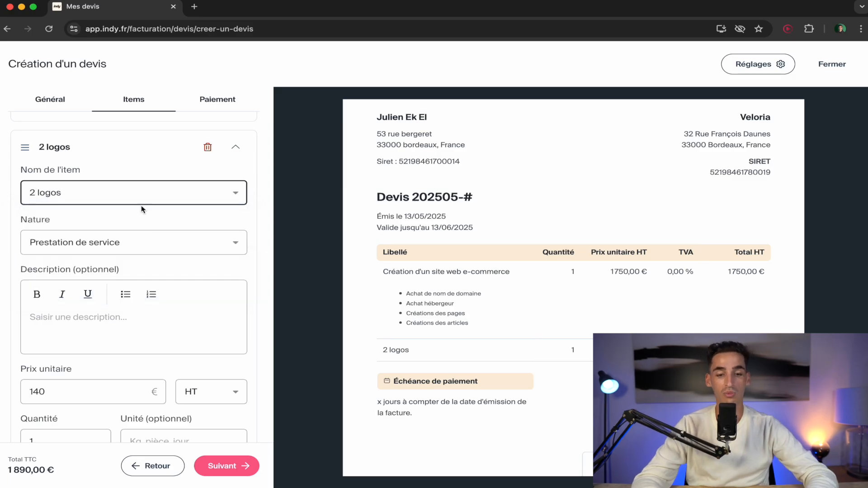
Describe the "2 logos" item as "4 propositions en rapport avec l'identité de la marque".
{"action": "left_click", "coordinate": [130, 326]}
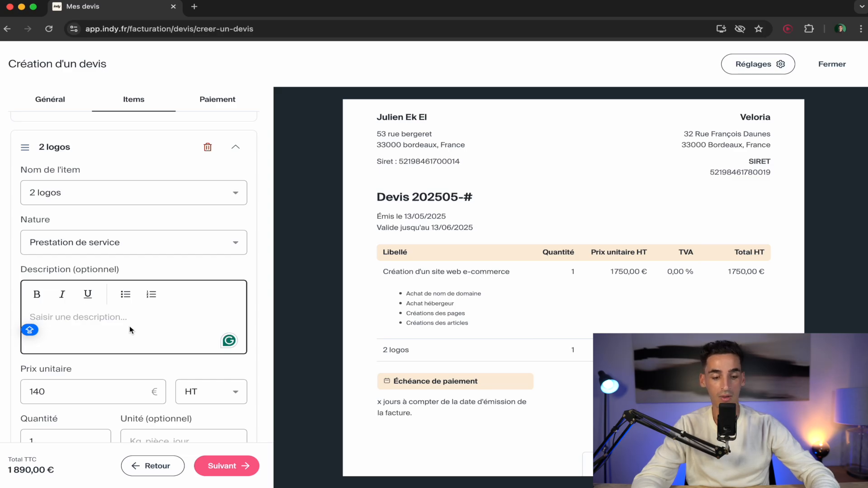
{"action": "type", "text": "4 pro"}
{"action": "type", "text": "pos"}
{"action": "key", "text": "BackSpace"}
{"action": "key", "text": "BackSpace"}
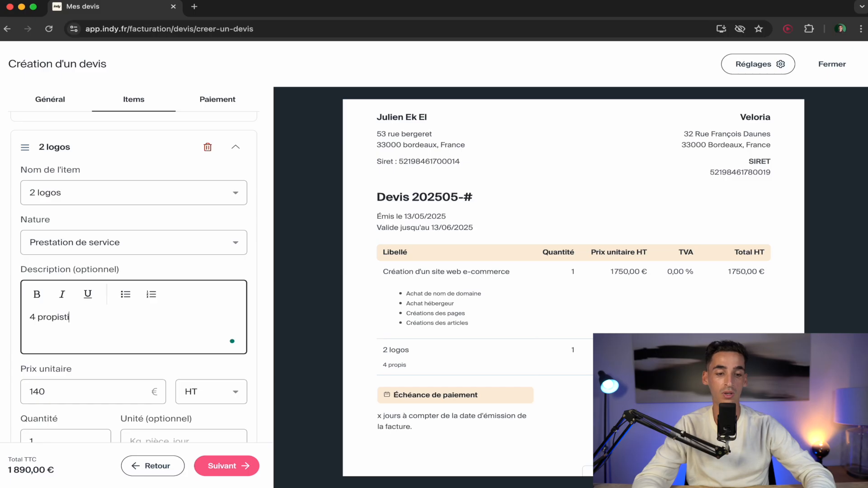
{"action": "type", "text": "ositions "}
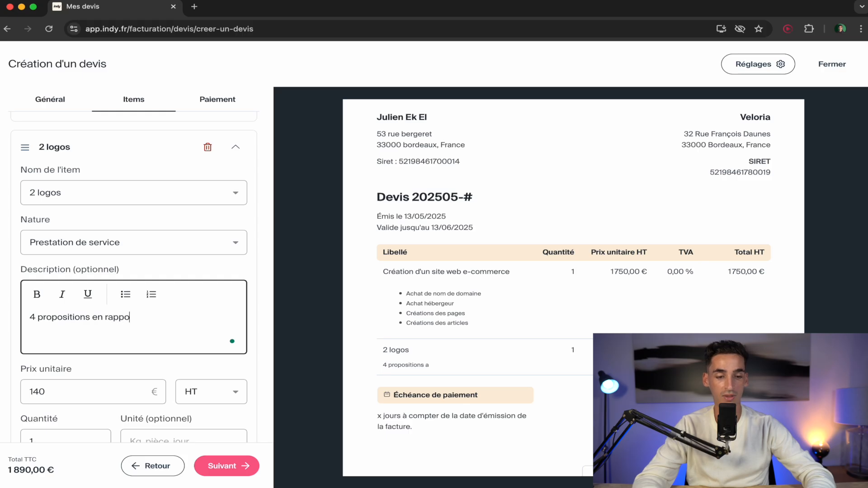
{"action": "type", "text": "en rapport avec l'iden"}
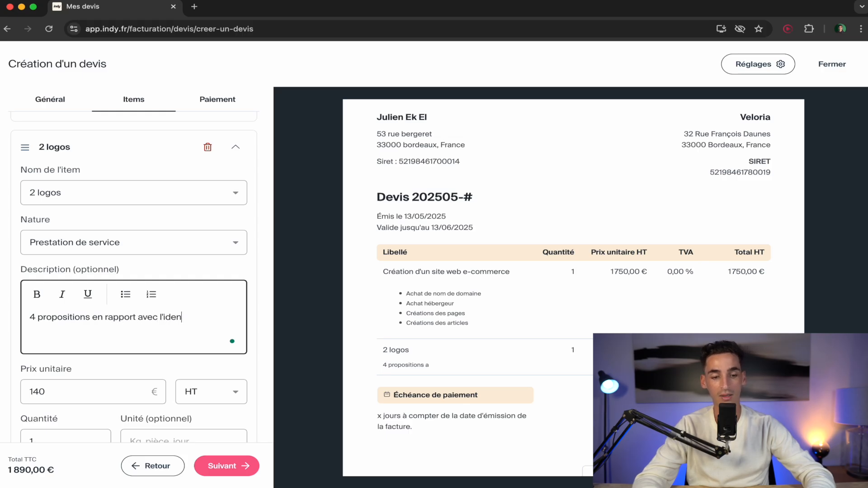
{"action": "type", "text": "tité de la marque"}
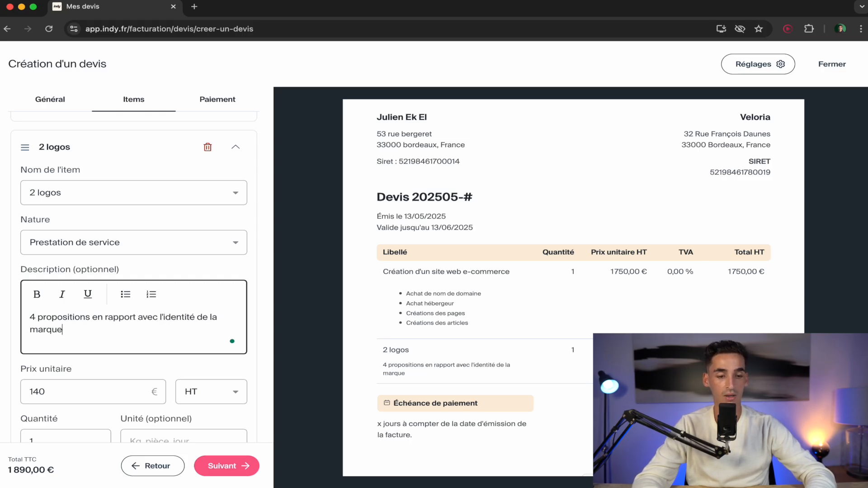
Add a second line reading "Fichier PSD" to the "2 logos" item's description.
{"action": "key", "text": "Return"}
{"action": "type", "text": "Fi"}
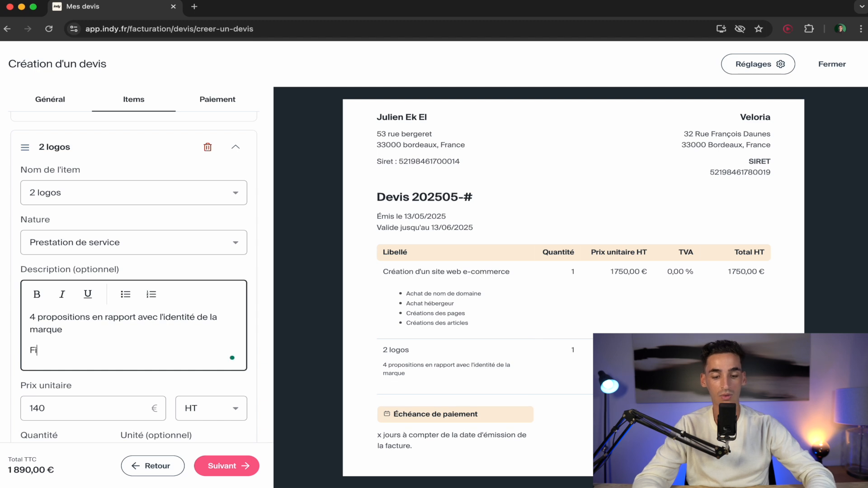
{"action": "type", "text": "chier PSD"}
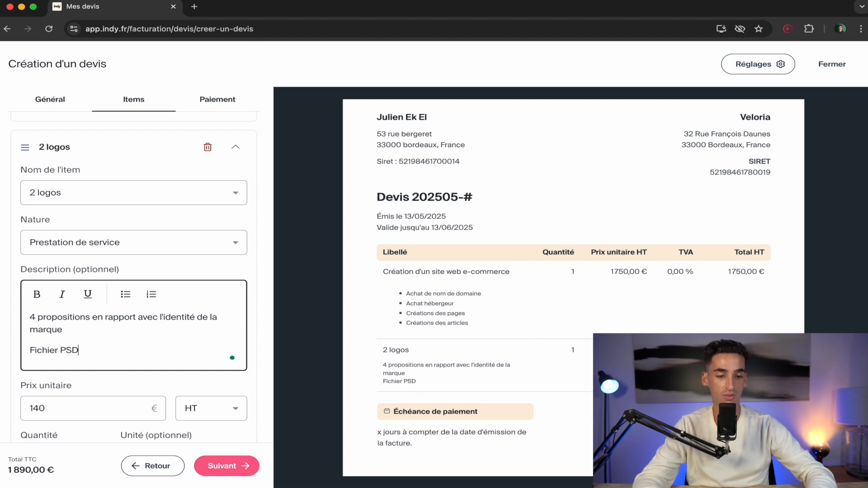
Turn both description lines of the "2 logos" item into a bulleted list.
{"action": "left_click", "coordinate": [31, 350]}
{"action": "key", "text": "BackSpace"}
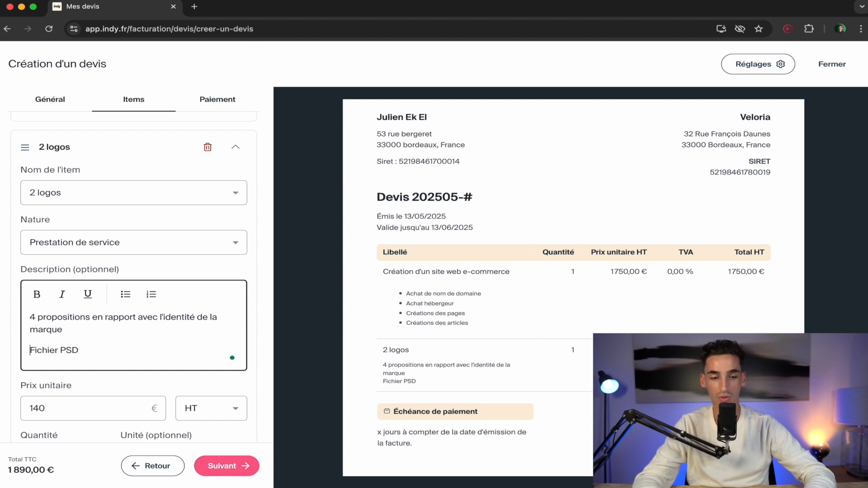
{"action": "type", "text": "-"}
{"action": "left_click", "coordinate": [35, 315]}
{"action": "type", "text": "-"}
{"action": "key", "text": "BackSpace"}
{"action": "key", "text": "Left"}
{"action": "type", "text": "-"}
{"action": "left_click", "coordinate": [127, 352]}
Add a third bullet reading "3 retours possible" to the "2 logos" item's description.
{"action": "key", "text": "Return"}
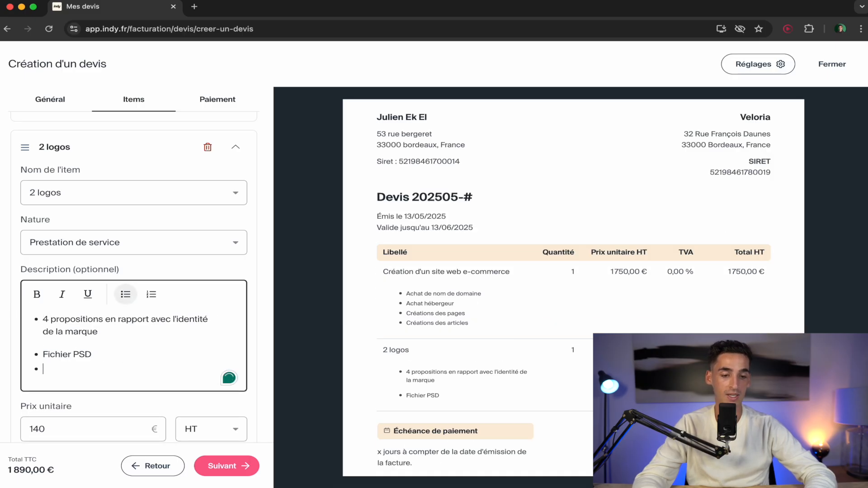
{"action": "type", "text": "3 ere"}
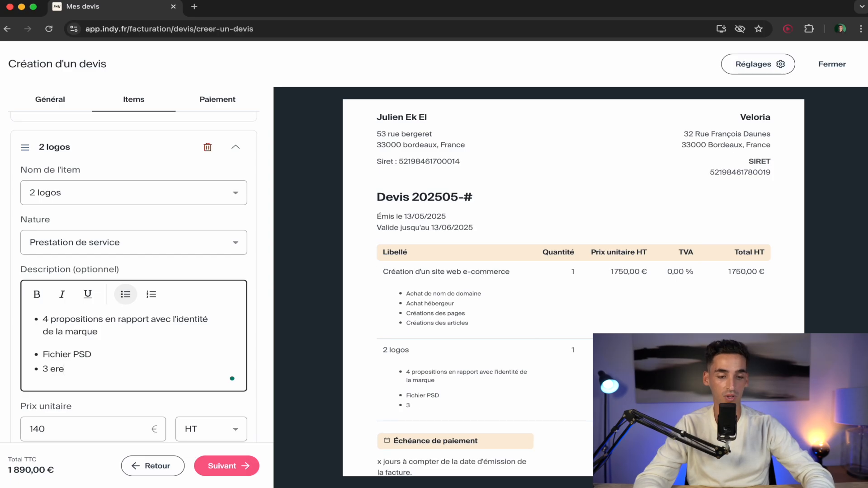
{"action": "key", "text": "BackSpace"}
{"action": "type", "text": "retour"}
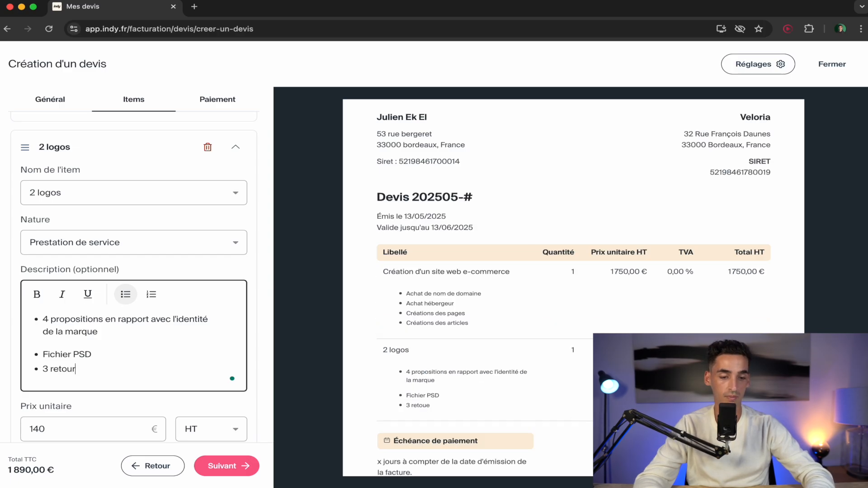
{"action": "type", "text": "s possible"}
{"action": "left_click", "coordinate": [287, 351]}
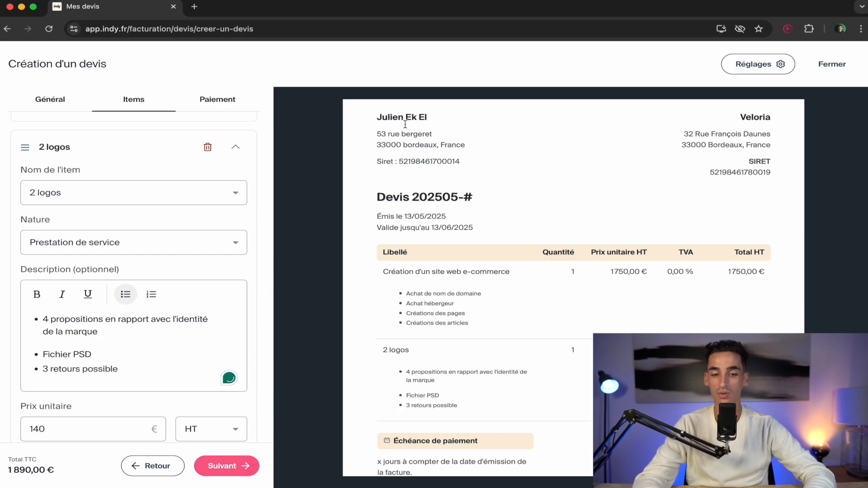
Try a quantity of 2 for the "2 logos" item and set it back to 1.
{"action": "scroll", "coordinate": [562, 365], "scroll_direction": "down", "scroll_amount": 2}
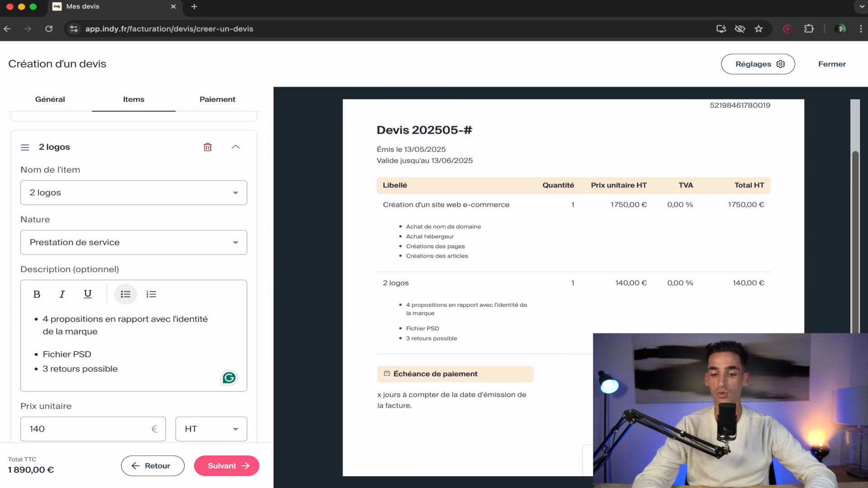
{"action": "scroll", "coordinate": [195, 300], "scroll_direction": "down", "scroll_amount": 5}
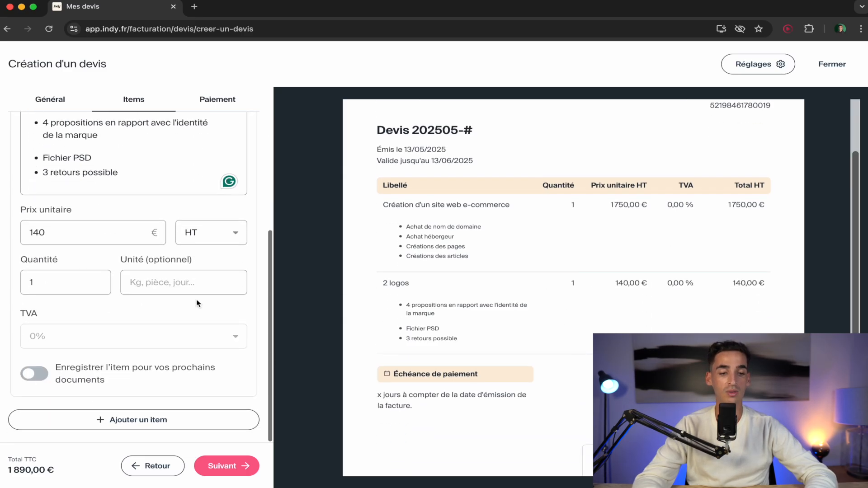
{"action": "double_click", "coordinate": [54, 286]}
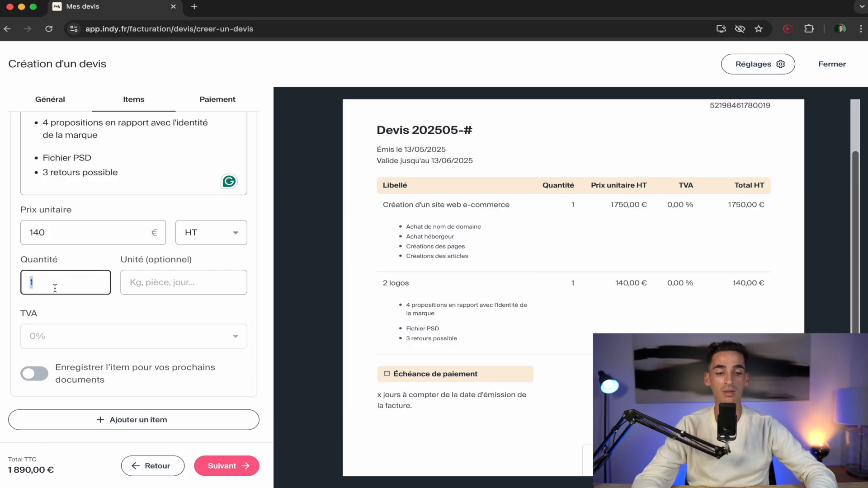
{"action": "type", "text": "2"}
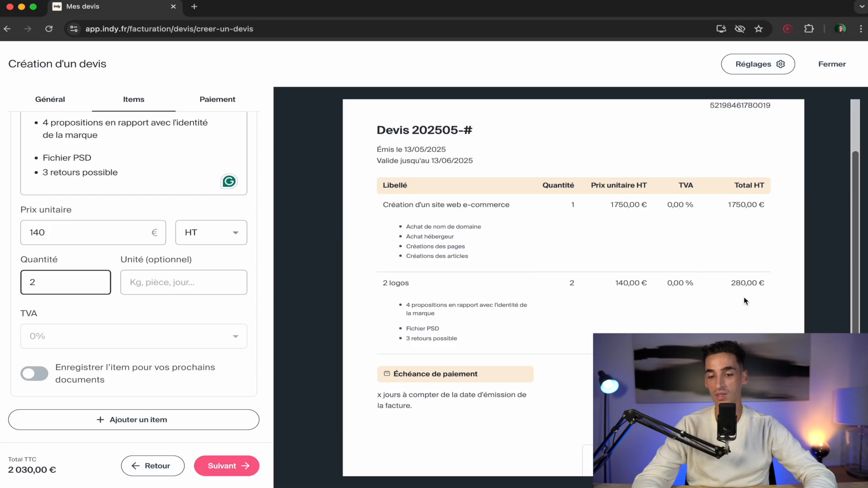
{"action": "key", "text": "BackSpace"}
{"action": "type", "text": "1"}
{"action": "left_click", "coordinate": [146, 307]}
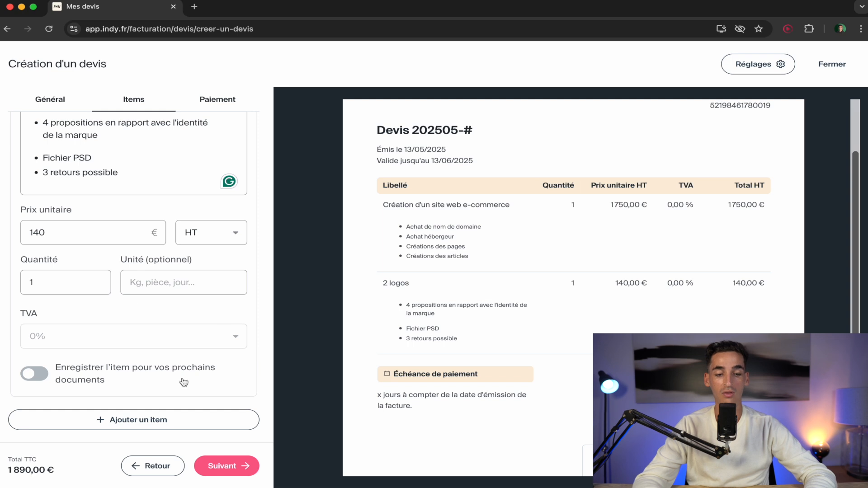
Continue to the quote's payment stage and set the payment term to "30 jours après réception".
{"action": "left_click", "coordinate": [219, 468]}
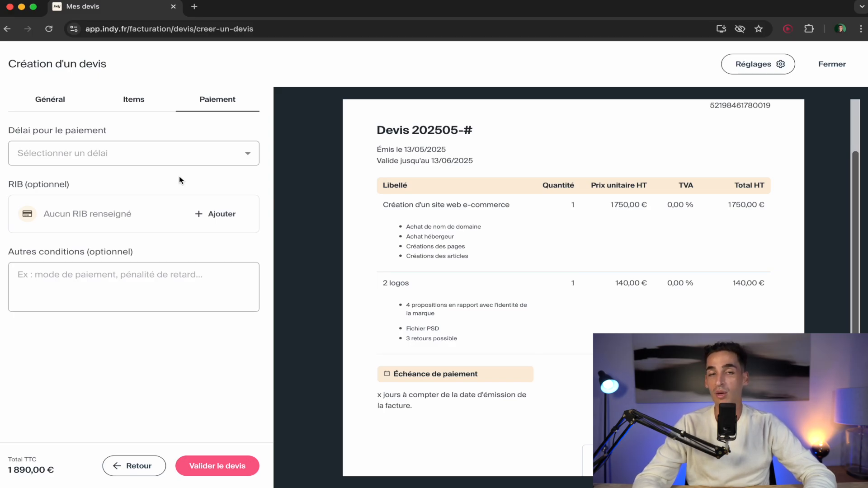
{"action": "scroll", "coordinate": [490, 275], "scroll_direction": "down", "scroll_amount": 2}
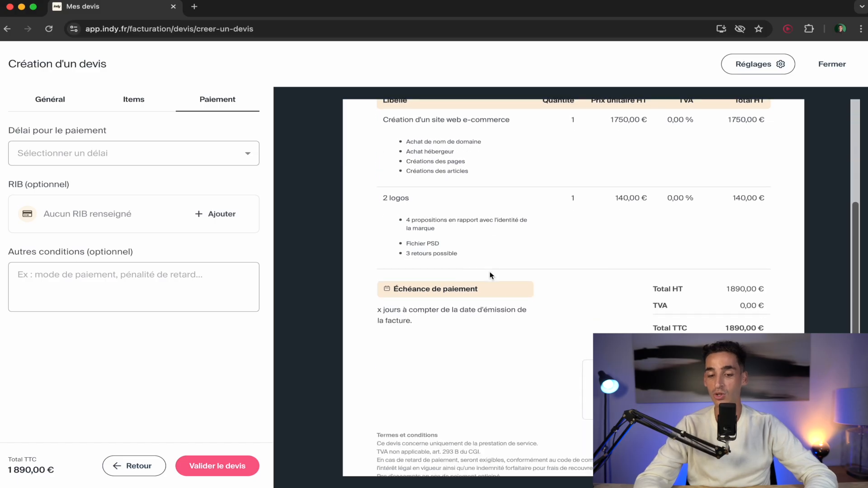
{"action": "scroll", "coordinate": [502, 283], "scroll_direction": "down", "scroll_amount": 1}
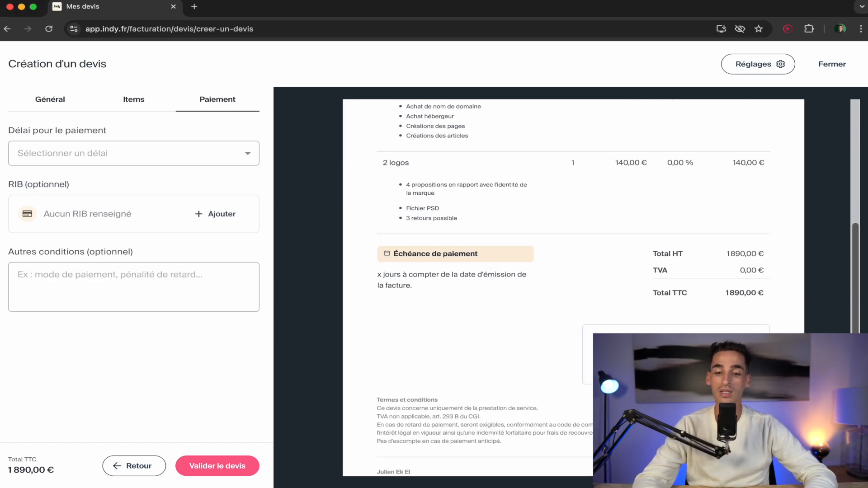
{"action": "scroll", "coordinate": [583, 397], "scroll_direction": "up", "scroll_amount": 2}
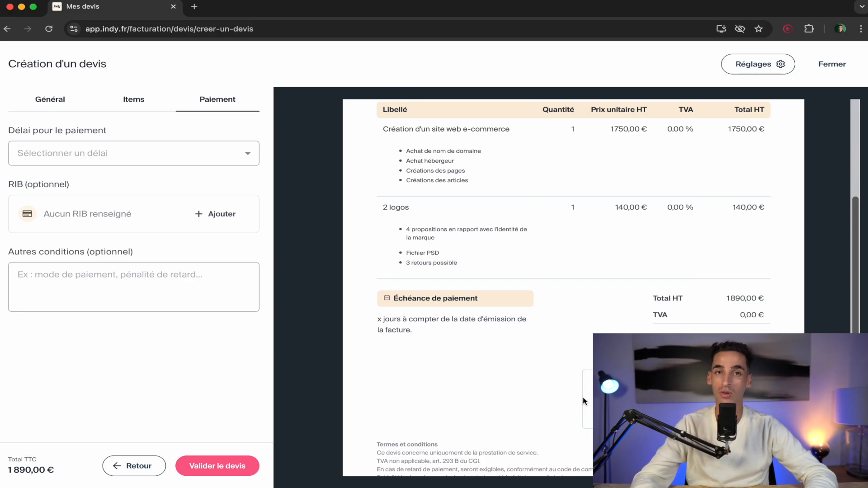
{"action": "scroll", "coordinate": [582, 397], "scroll_direction": "up", "scroll_amount": 1}
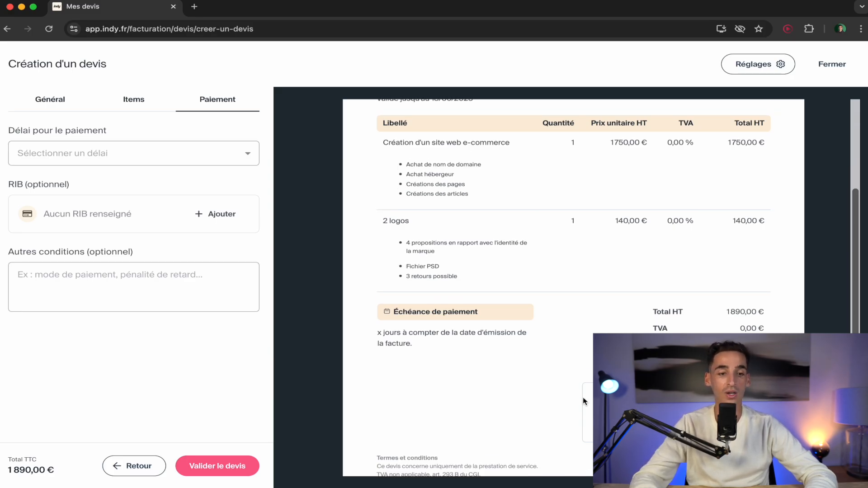
{"action": "left_click", "coordinate": [116, 158]}
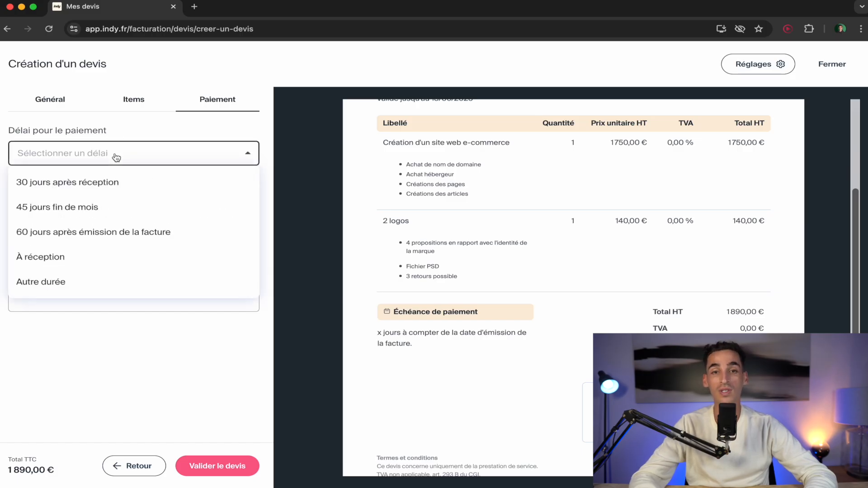
{"action": "left_click", "coordinate": [135, 193]}
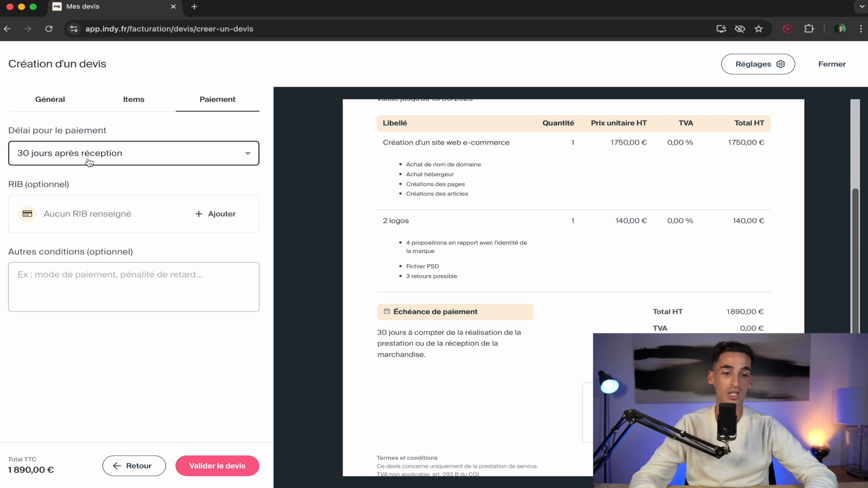
{"action": "left_click", "coordinate": [109, 162]}
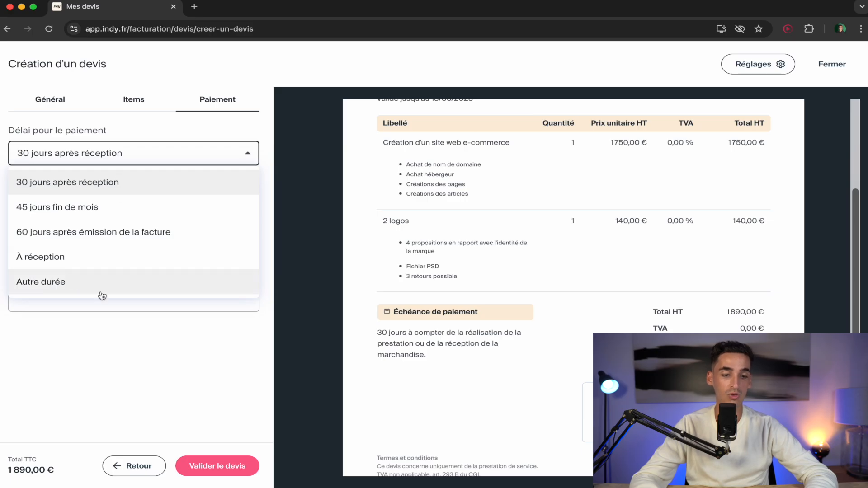
{"action": "left_click", "coordinate": [118, 156]}
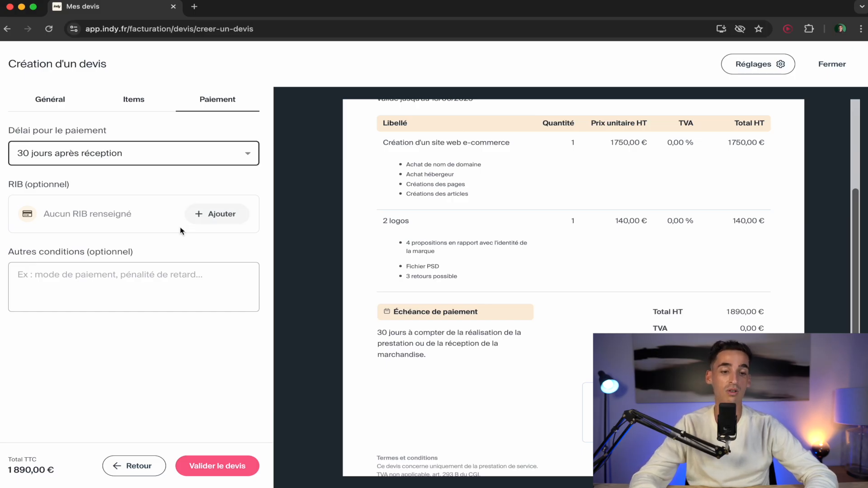
Examine the terms and conditions in the quote preview, including the service, VAT and late-payment lines.
{"action": "scroll", "coordinate": [345, 296], "scroll_direction": "down", "scroll_amount": 3}
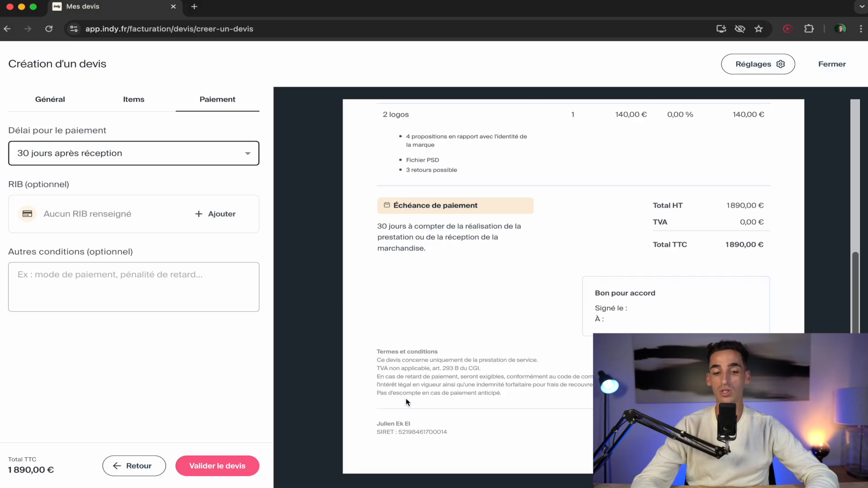
{"action": "left_click_drag", "start_coordinate": [374, 352], "coordinate": [524, 394]}
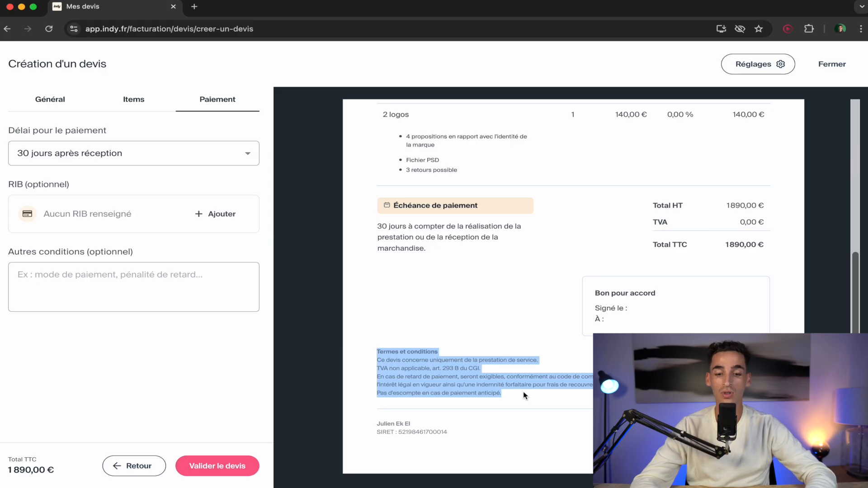
{"action": "left_click", "coordinate": [523, 394]}
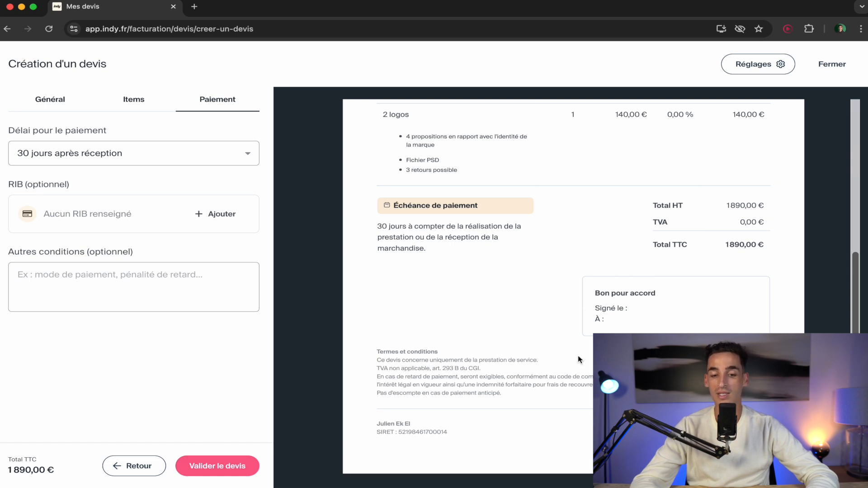
{"action": "left_click_drag", "start_coordinate": [539, 360], "coordinate": [488, 361]}
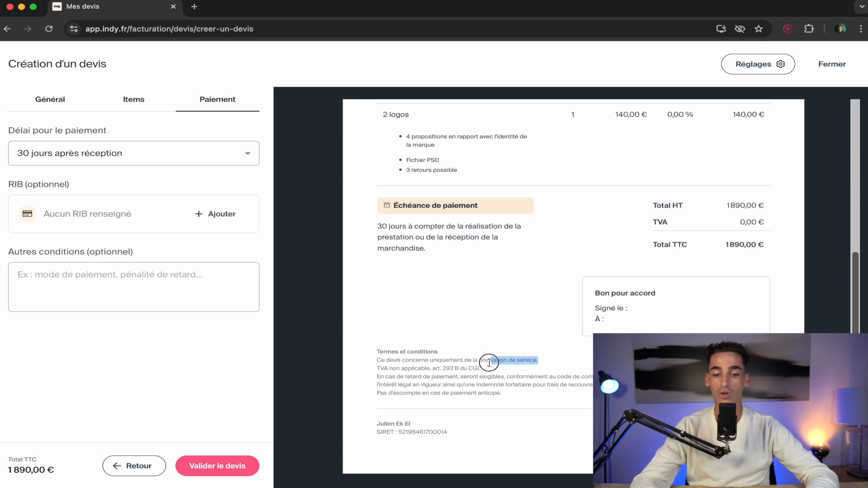
{"action": "left_click", "coordinate": [449, 367]}
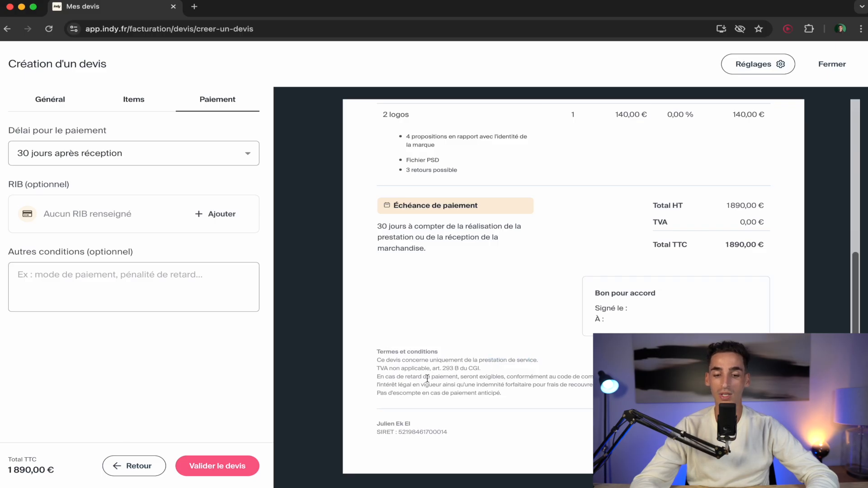
{"action": "triple_click", "coordinate": [463, 368]}
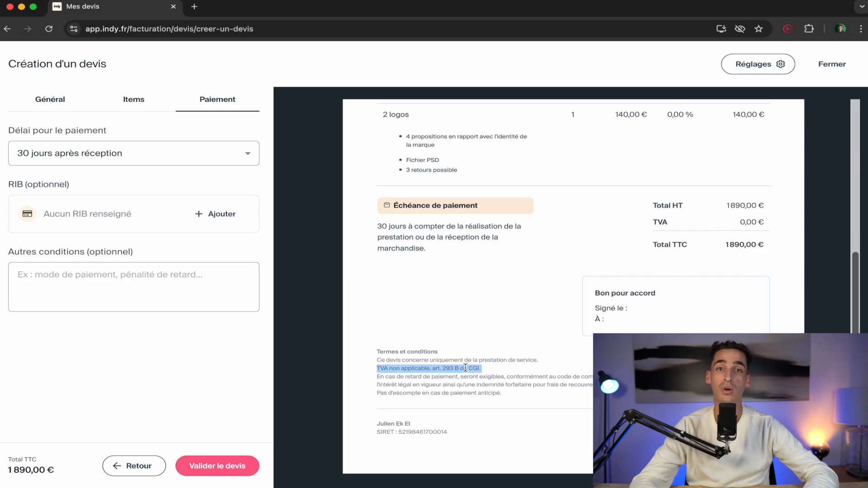
{"action": "left_click", "coordinate": [465, 368]}
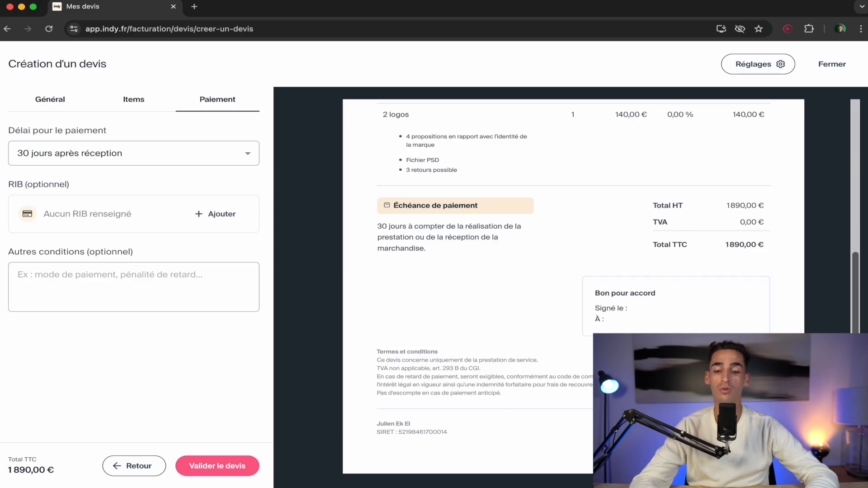
{"action": "triple_click", "coordinate": [544, 386]}
{"action": "left_click", "coordinate": [544, 385]}
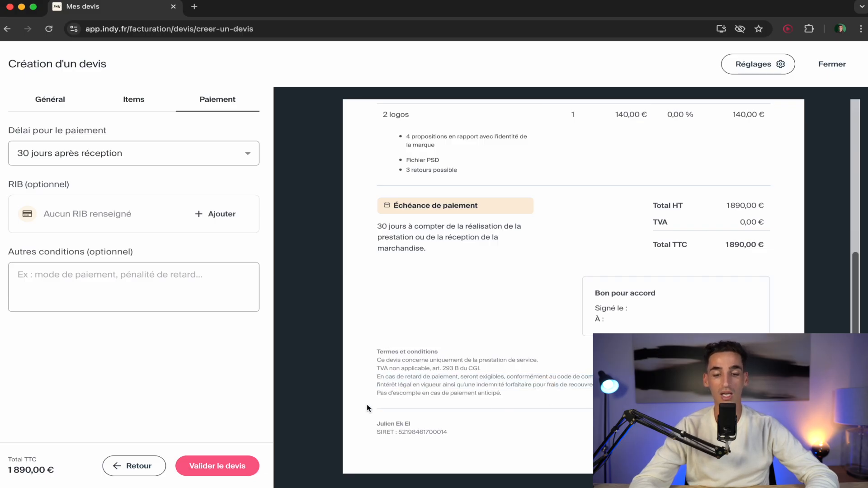
Try sample text in the quote's optional other conditions and clear it again.
{"action": "scroll", "coordinate": [481, 388], "scroll_direction": "up", "scroll_amount": 1}
{"action": "left_click", "coordinate": [86, 295]}
{"action": "type", "text": "ifunfuifeiu"}
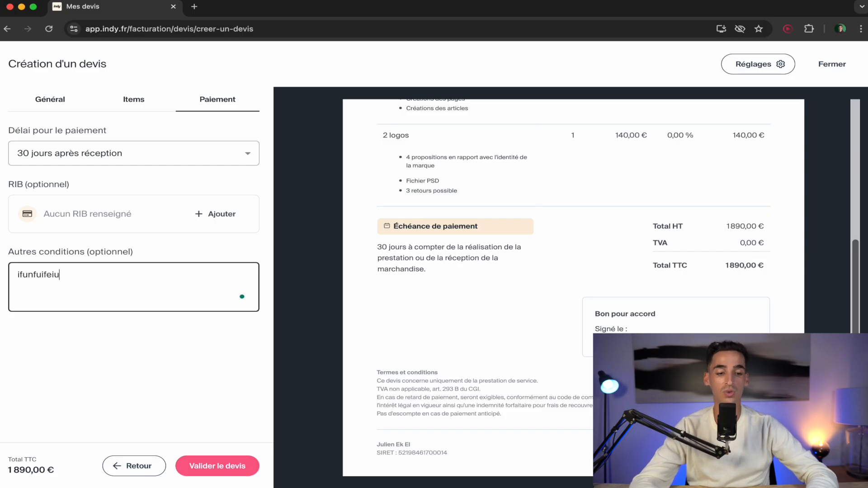
{"action": "double_click", "coordinate": [55, 278]}
{"action": "key", "text": "BackSpace"}
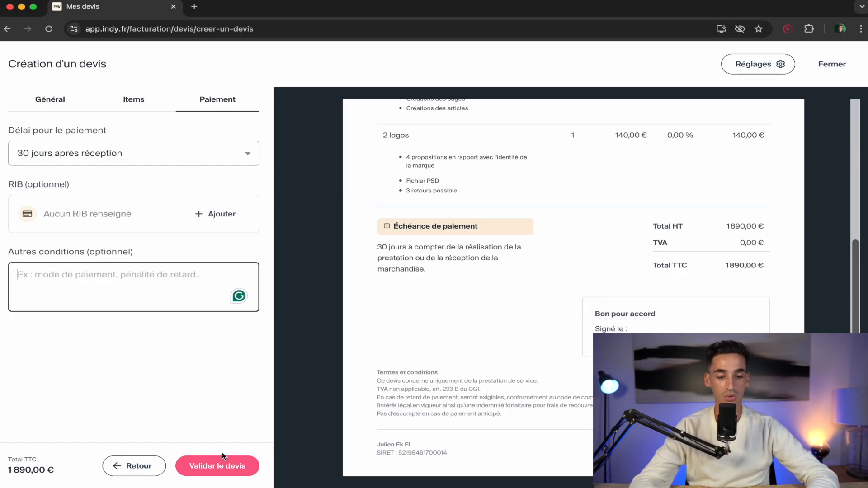
Review the quote's validation summary and cancel without validating it.
{"action": "left_click", "coordinate": [224, 473]}
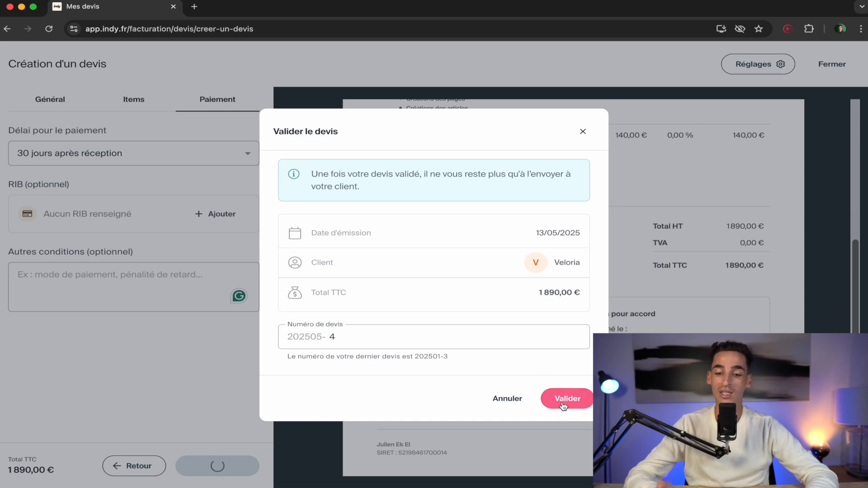
{"action": "left_click", "coordinate": [513, 403]}
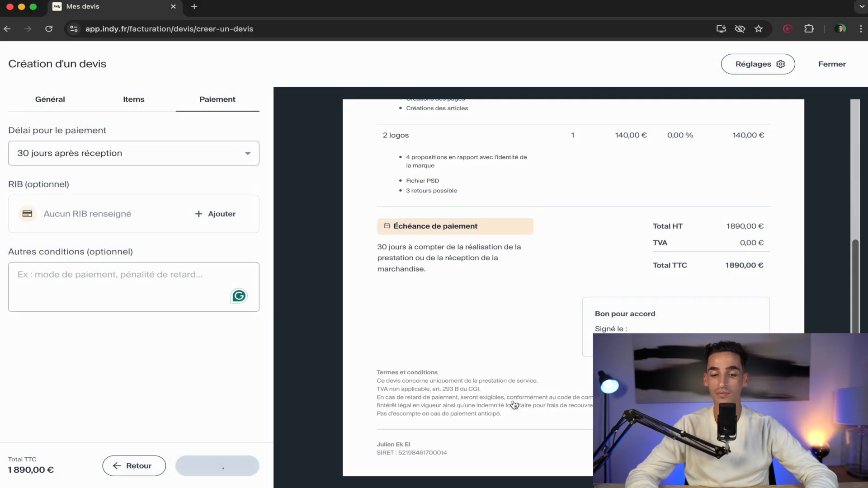
Start closing the quote being created for Veloria.
{"action": "left_click", "coordinate": [834, 64]}
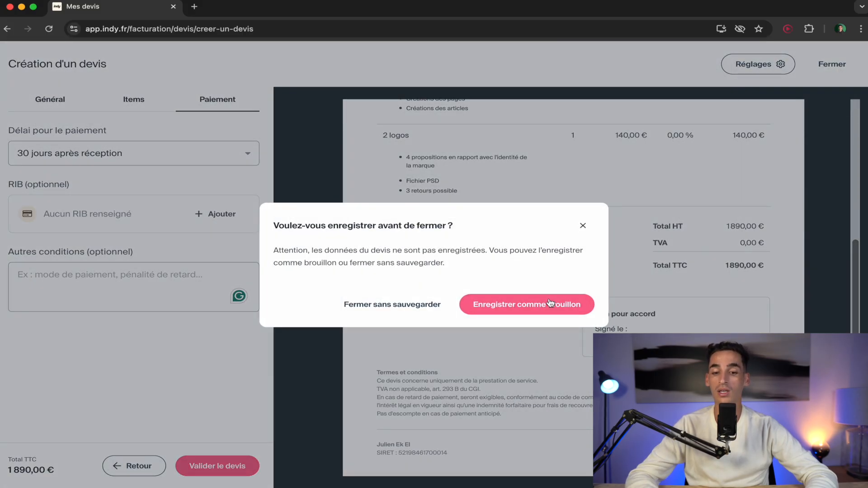